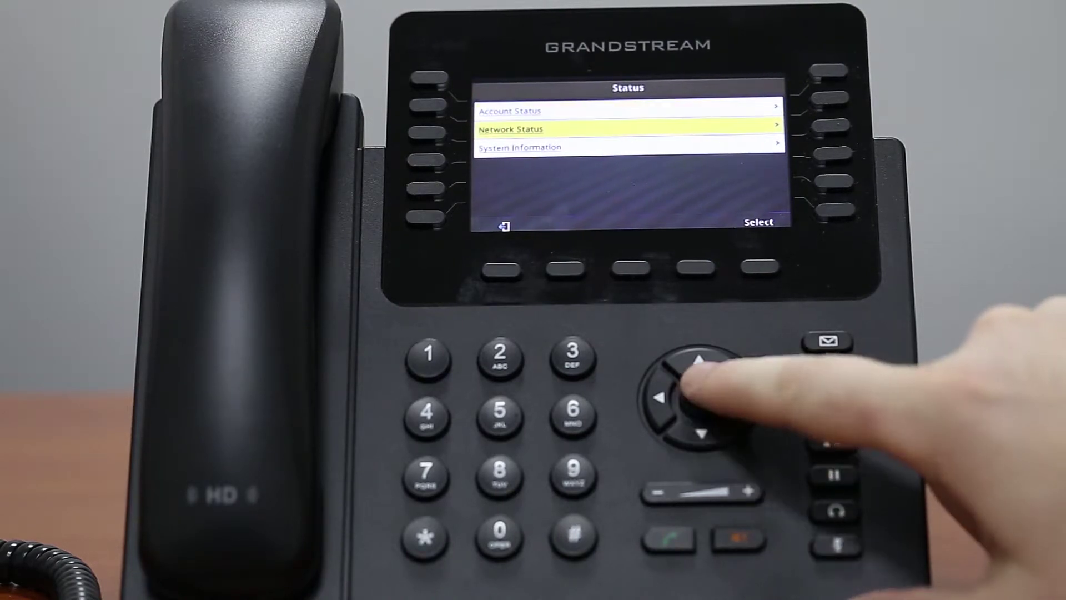
click(700, 397)
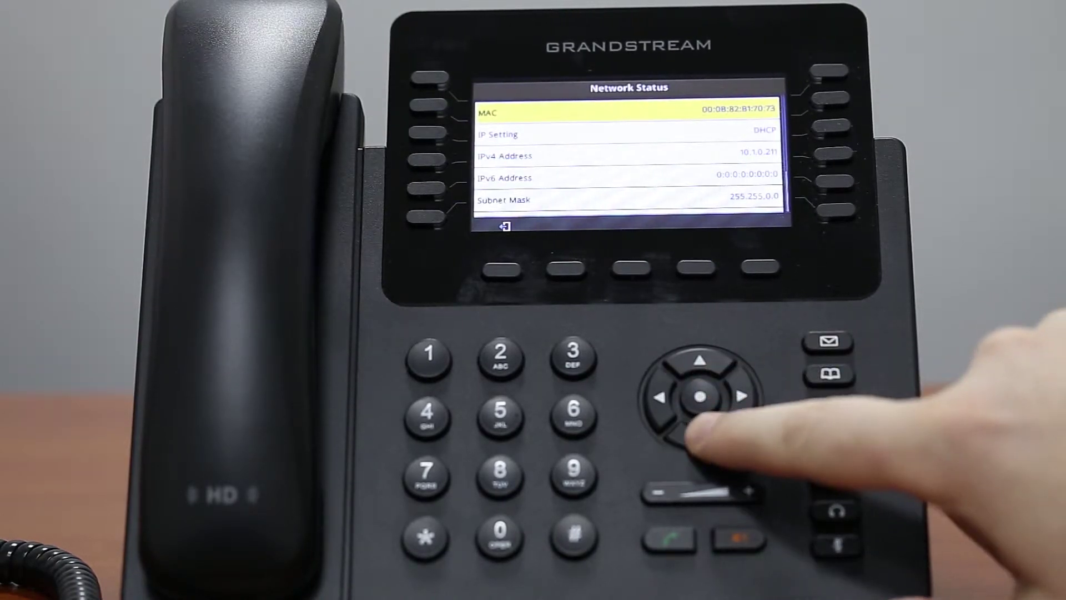
On the phone, go to Status > Network Status and scroll down to the MAC and IPv4 address 10.1.0.211
click(701, 433)
click(702, 433)
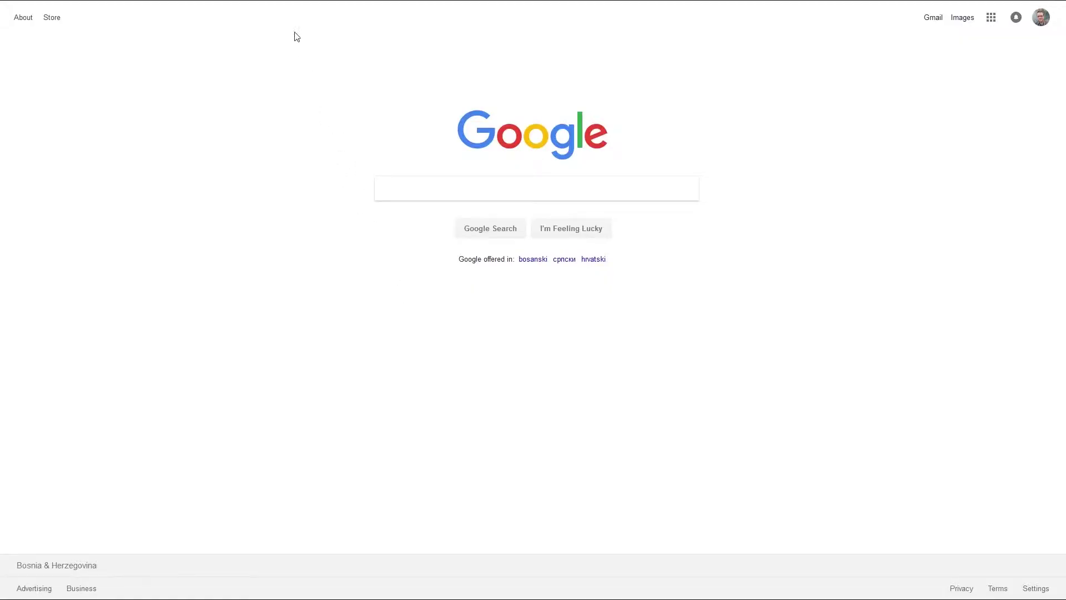
Load the phone's web interface at 10.1.0.211 in Firefox
mouse_move(289, 3)
click(282, 24)
text(1)
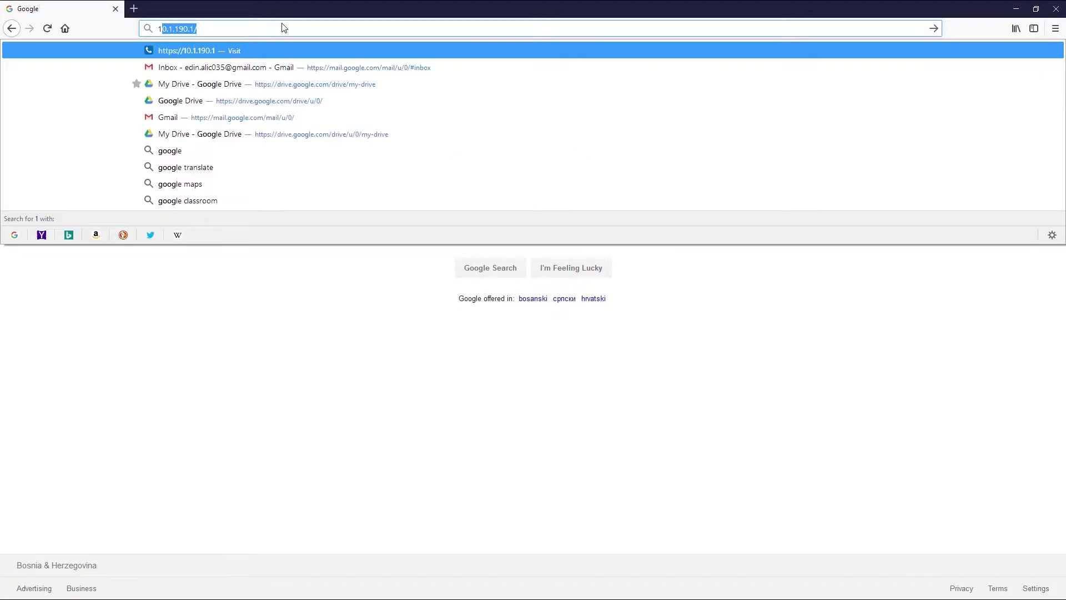
text(0.1.0.2)
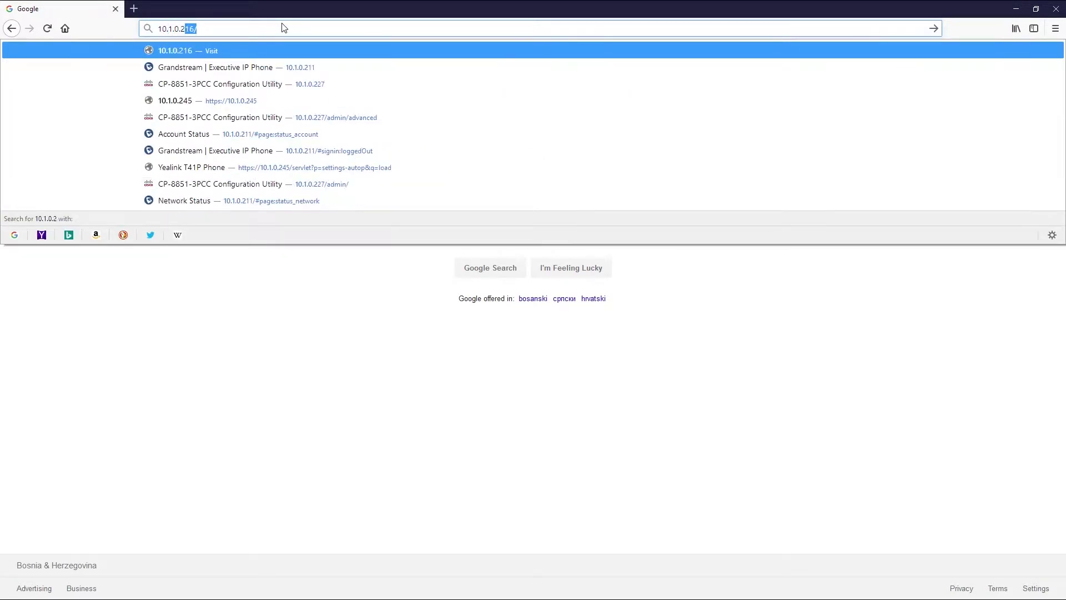
text(11)
key(Return)
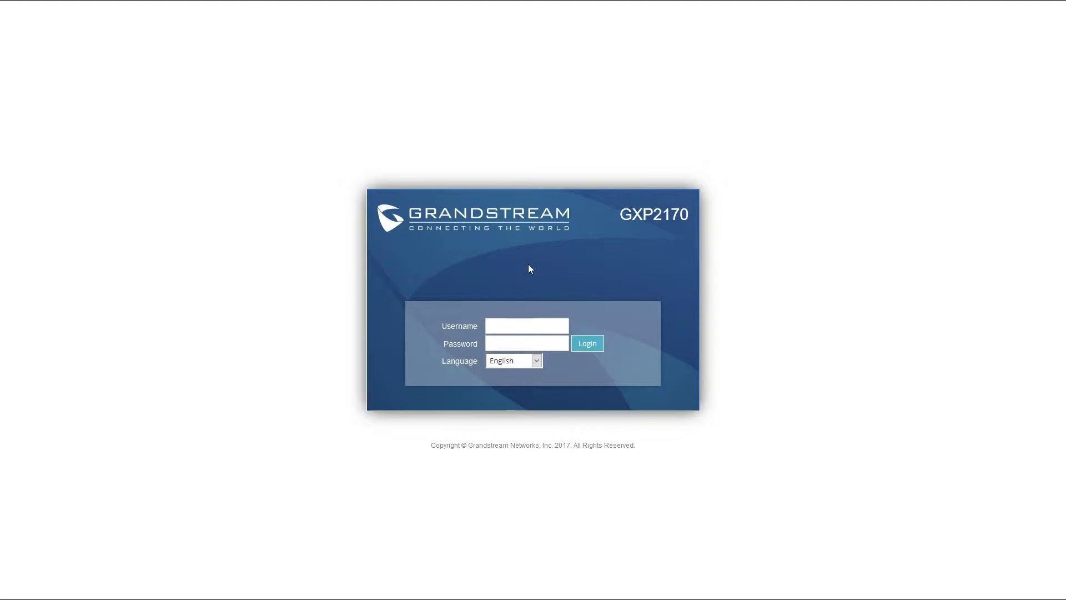
Enter the admin username and the account password on the GXP2170 login form
text(admin)
key(Tab)
text(admin)
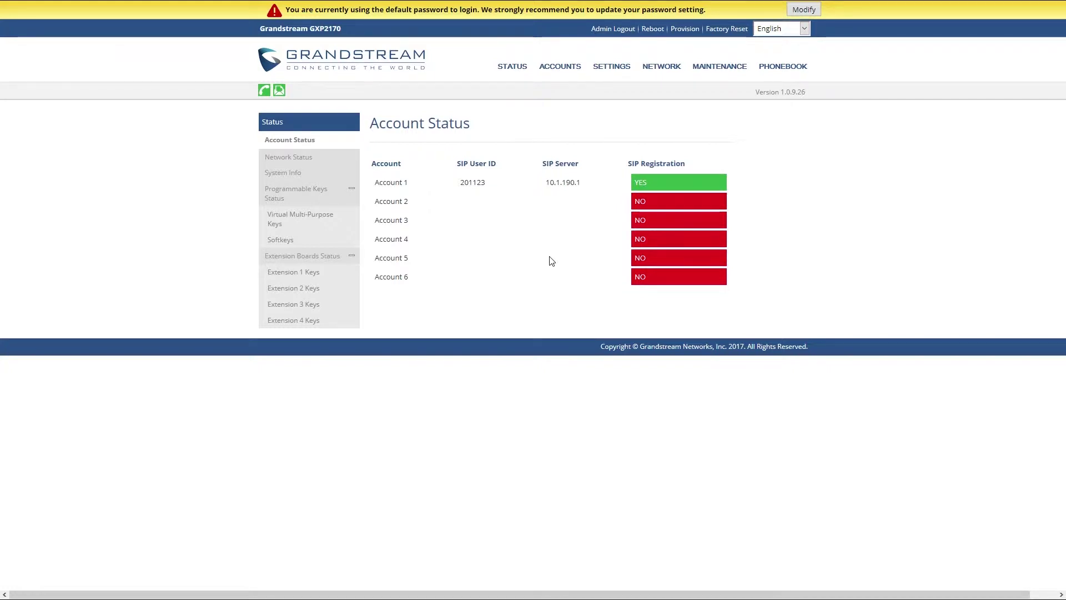
Factory reset the GXP2170, confirm it, and continue to the login page after the reboot
click(728, 32)
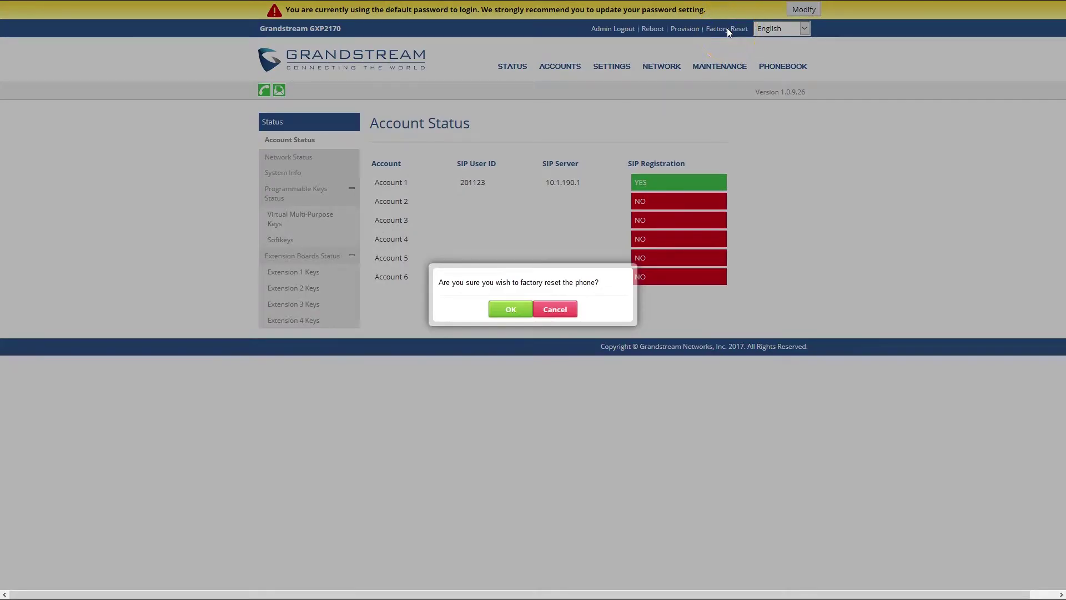
click(521, 309)
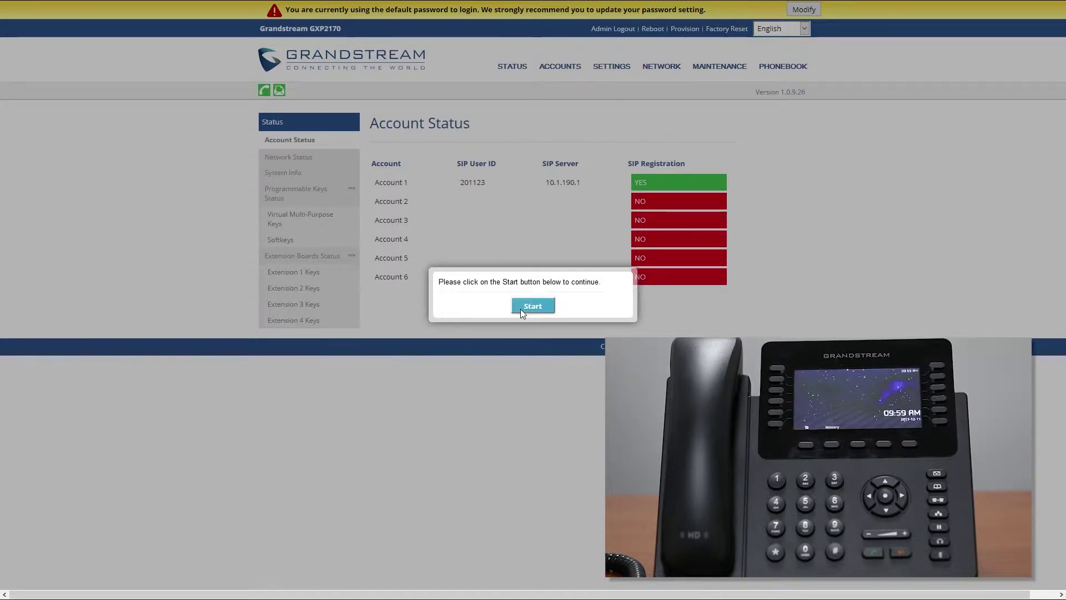
click(521, 309)
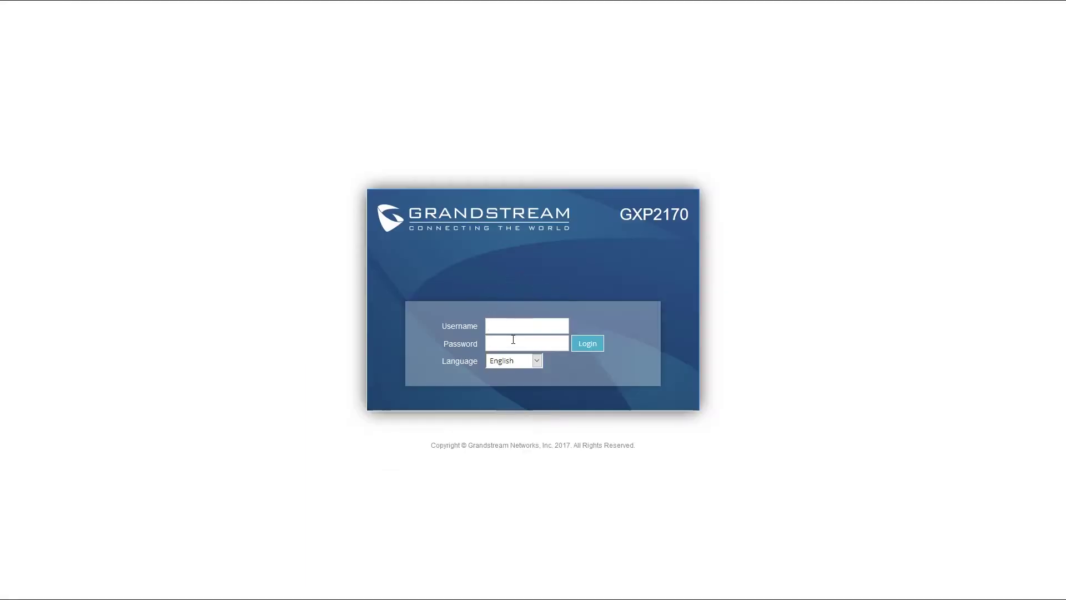
Sign back in with the admin username and the default password after the reset
text(admin)
click(513, 340)
text(ad)
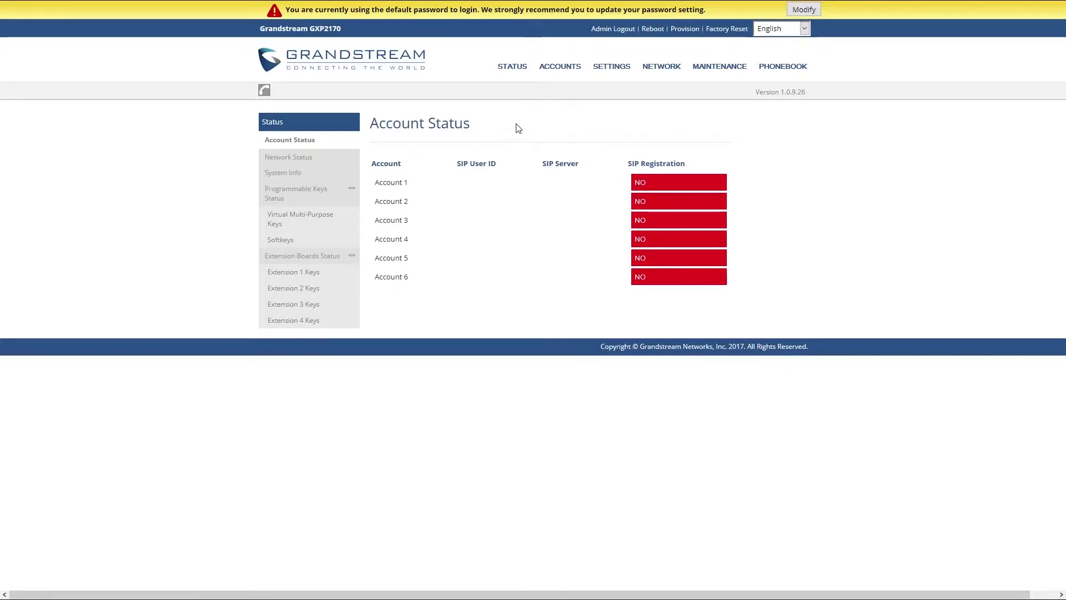
mouse_move(515, 72)
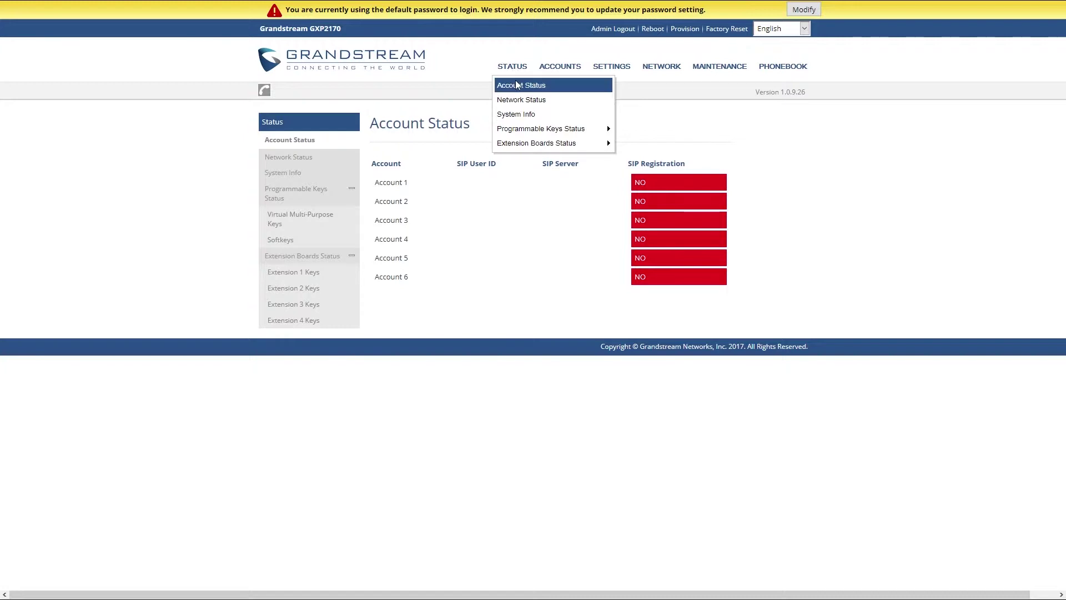
Open System Info and highlight the Prog firmware version 1.0.9.26
click(519, 113)
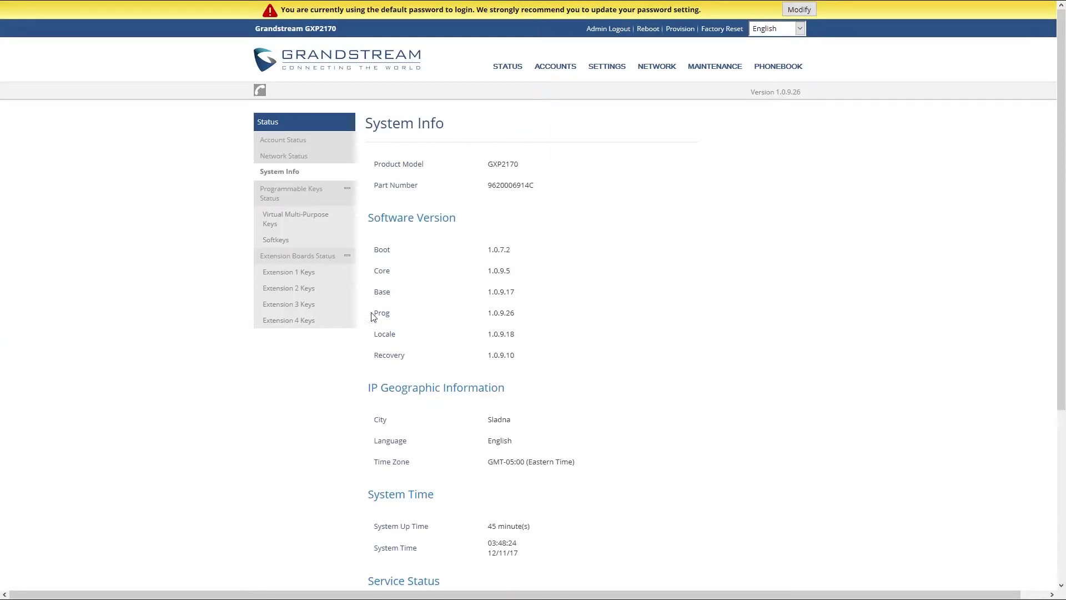
drag(375, 318, 522, 319)
click(522, 318)
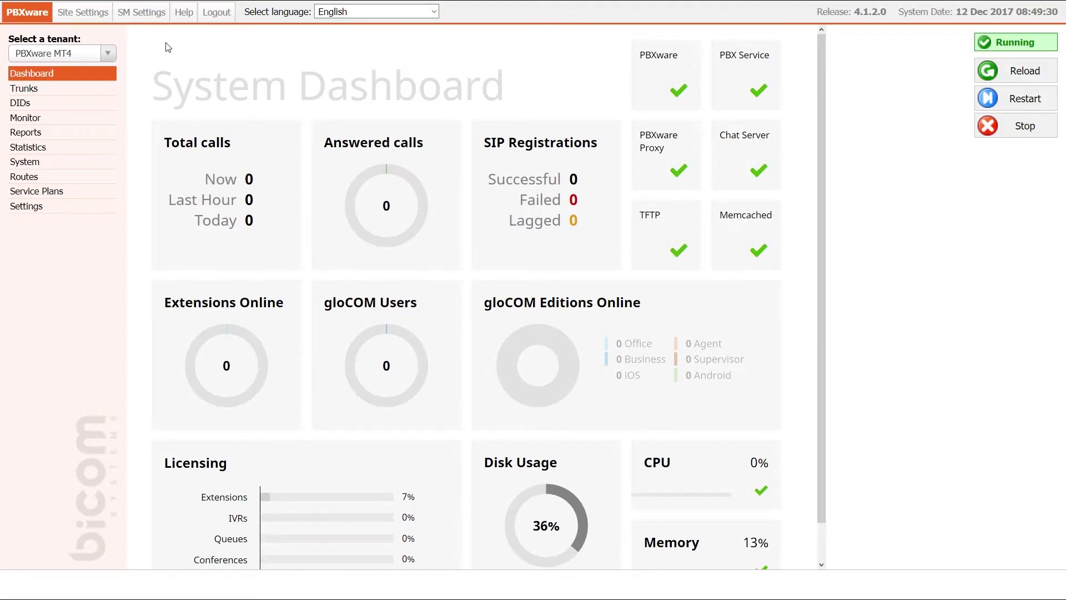
Open Tenant 01's configuration from the tenant list and locate its Auto Provisioning section
click(72, 206)
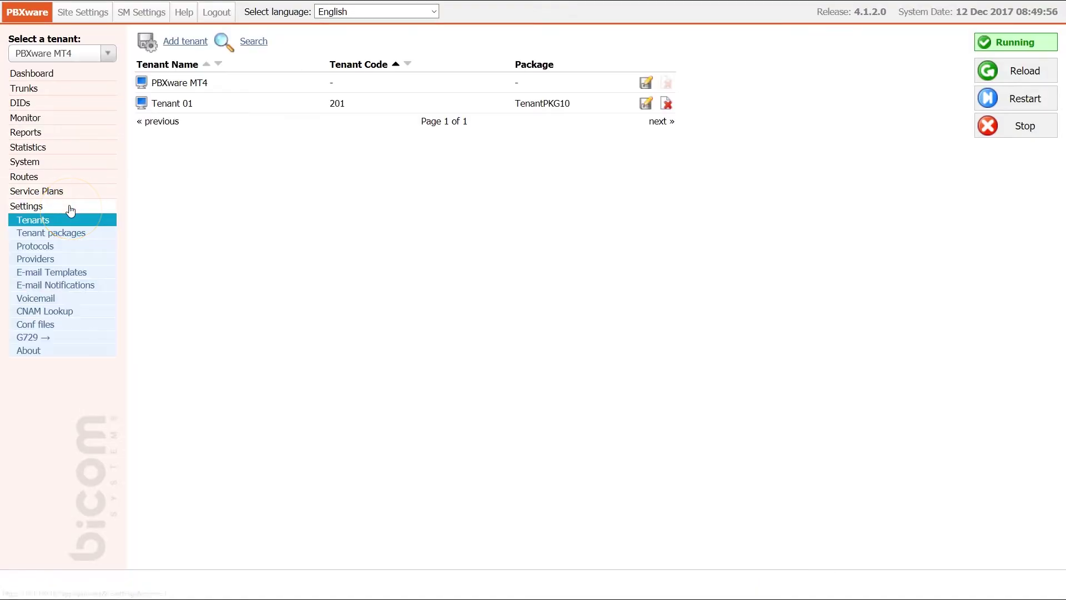
click(645, 104)
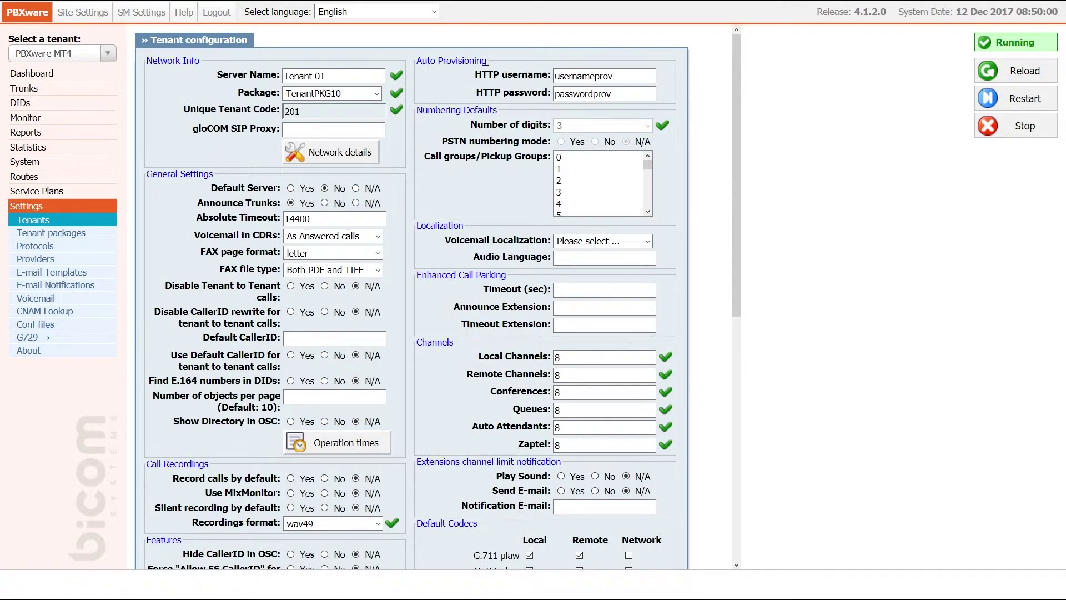
drag(487, 61, 422, 61)
click(417, 61)
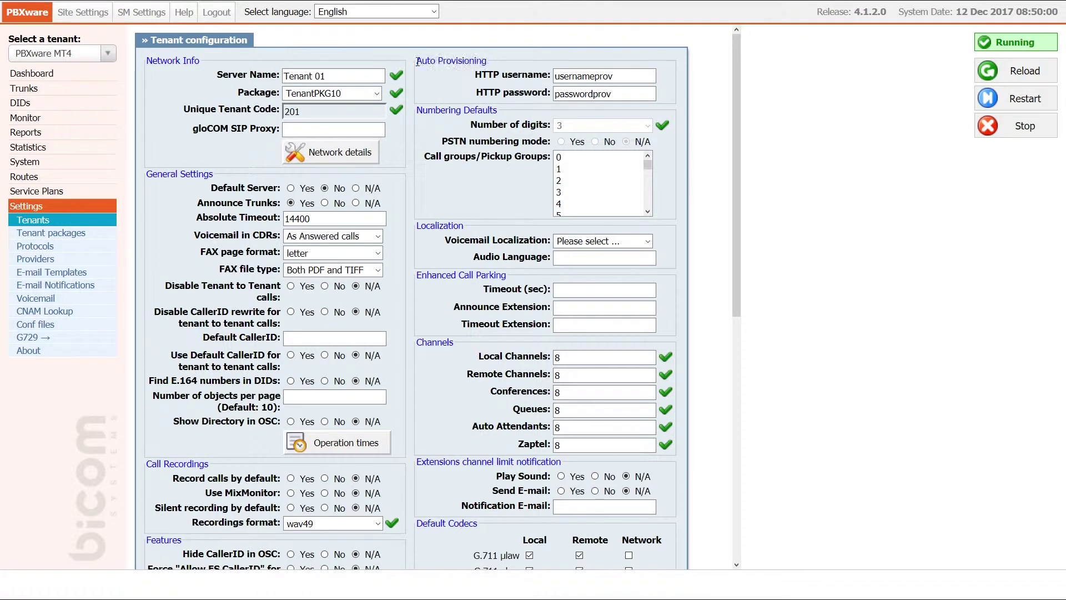
Review the auto provisioning HTTP username and password, then save the tenant configuration
double_click(556, 76)
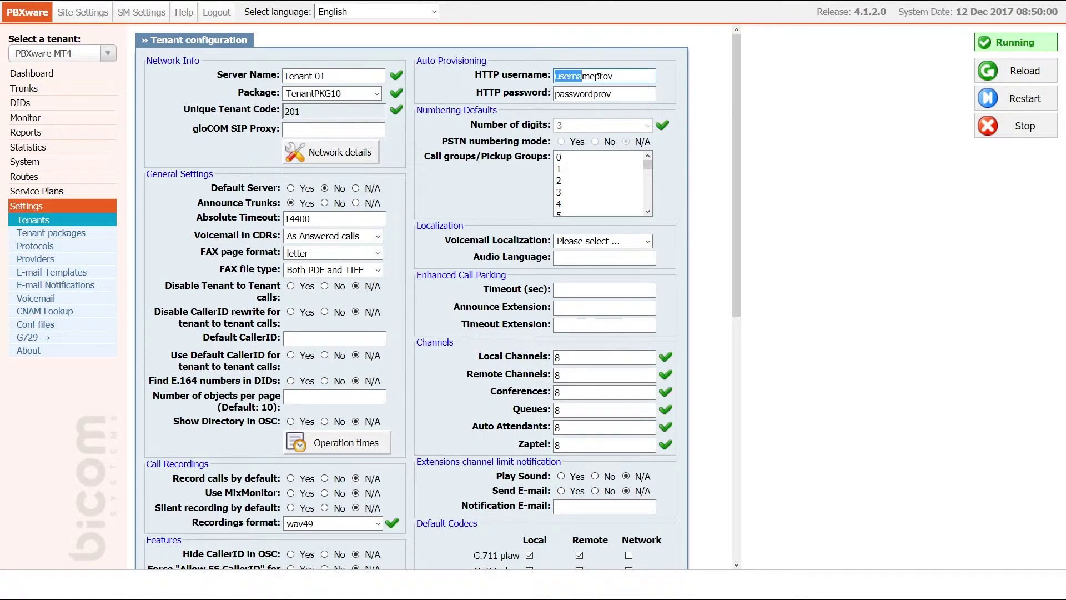
double_click(558, 93)
click(618, 95)
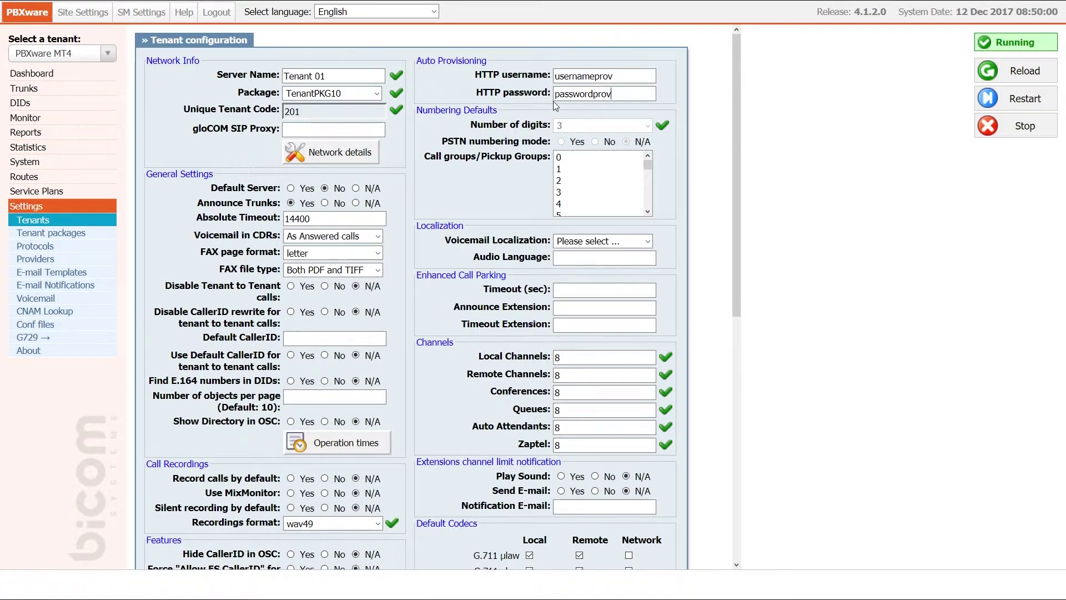
scroll(491, 303, down, 8)
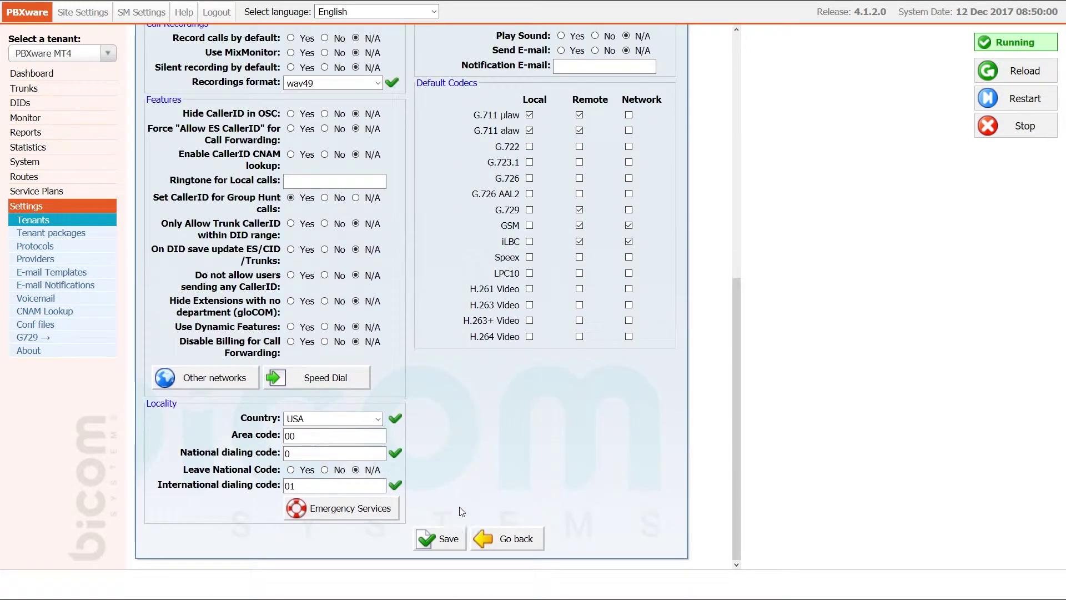
click(447, 538)
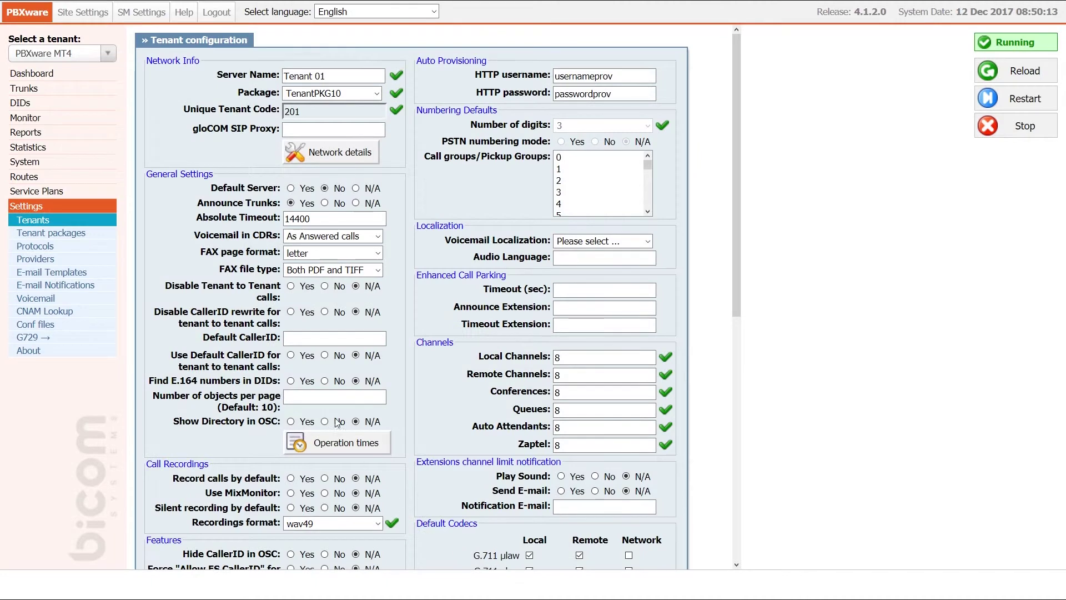
Switch to Tenant 01 (#201), open its phone model list and search for 2170
click(98, 56)
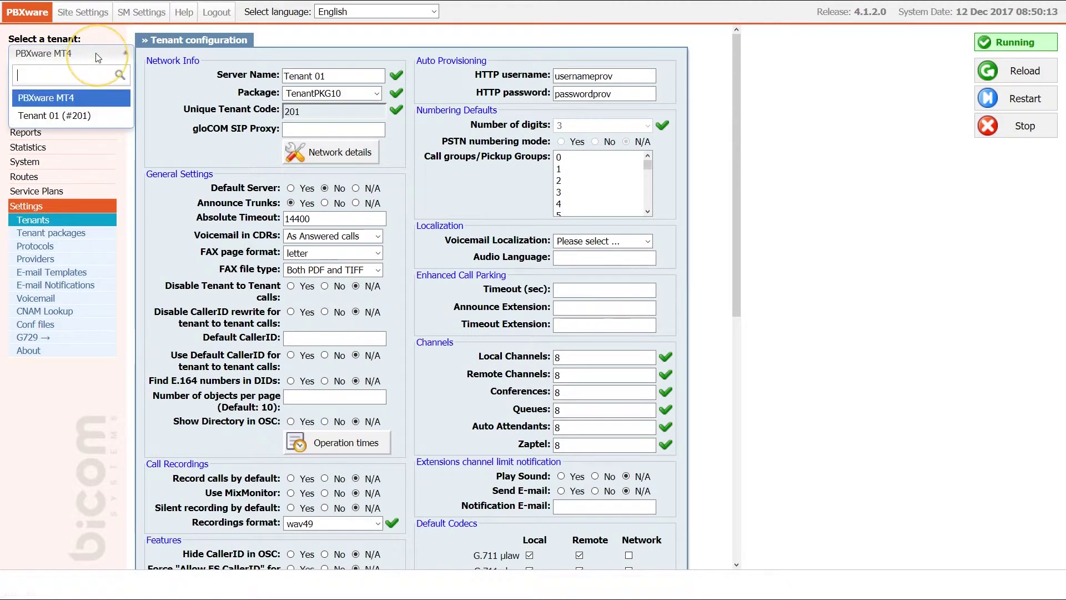
click(92, 115)
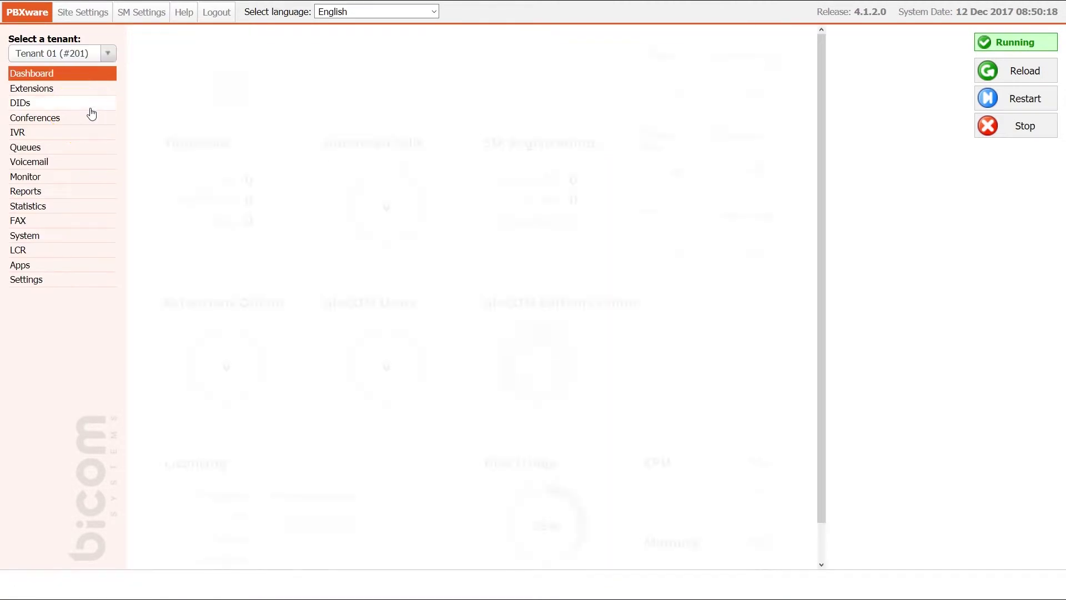
click(61, 282)
click(61, 311)
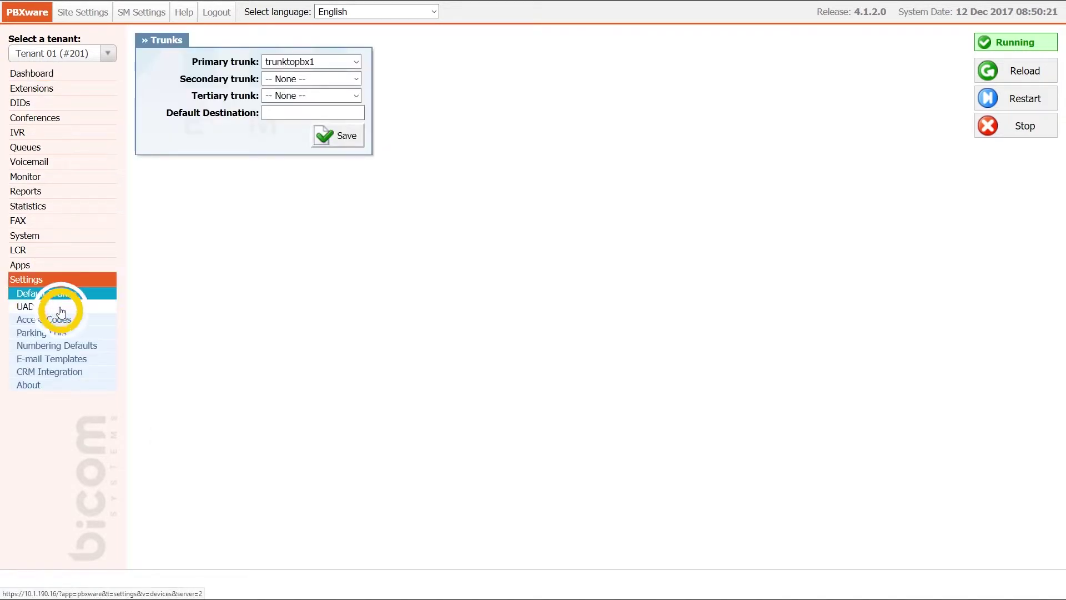
key(ctrl+f)
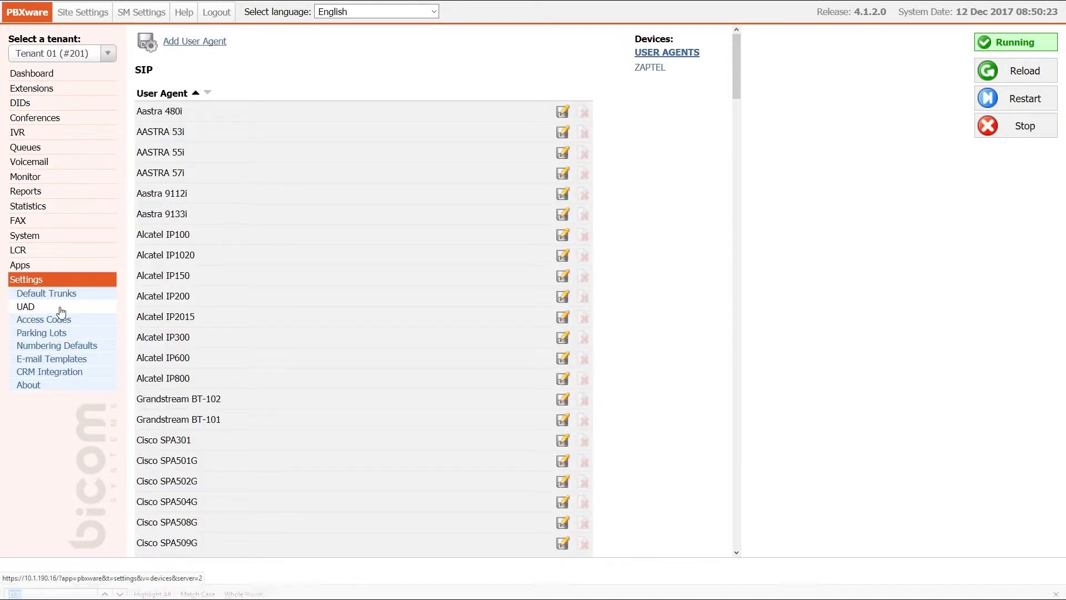
text(2170)
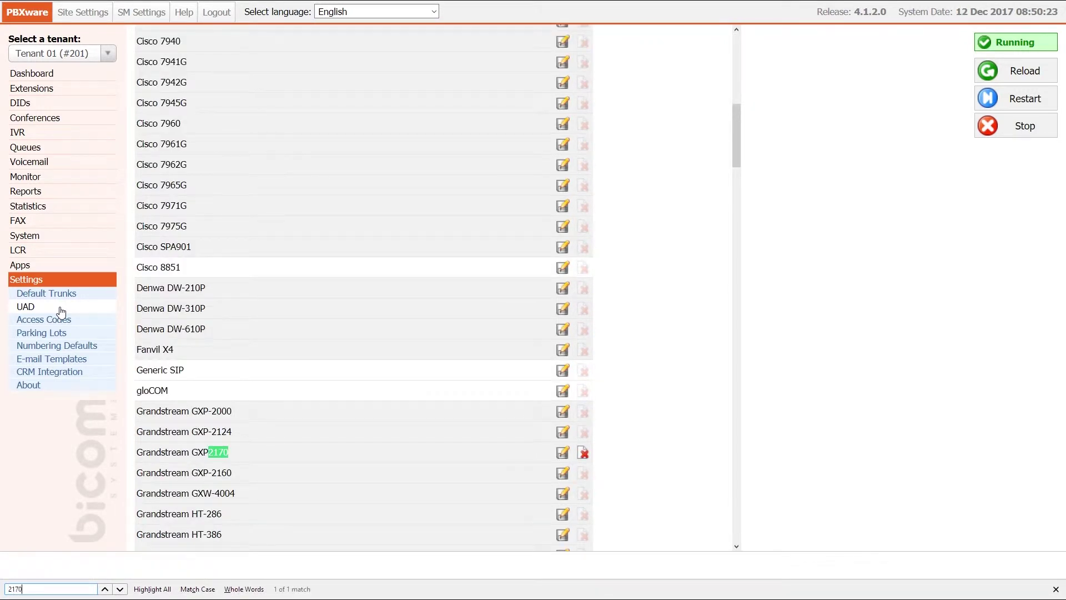
Set the Grandstream GXP2170 profile to Active with auto provisioning and DHCP Yes, and save
click(563, 452)
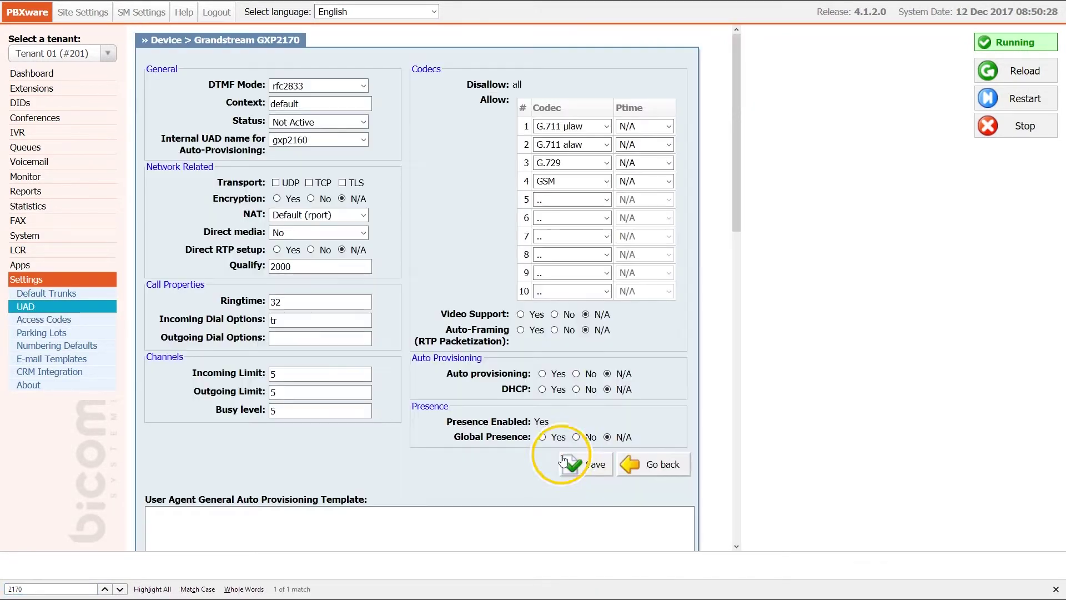
click(344, 122)
click(339, 158)
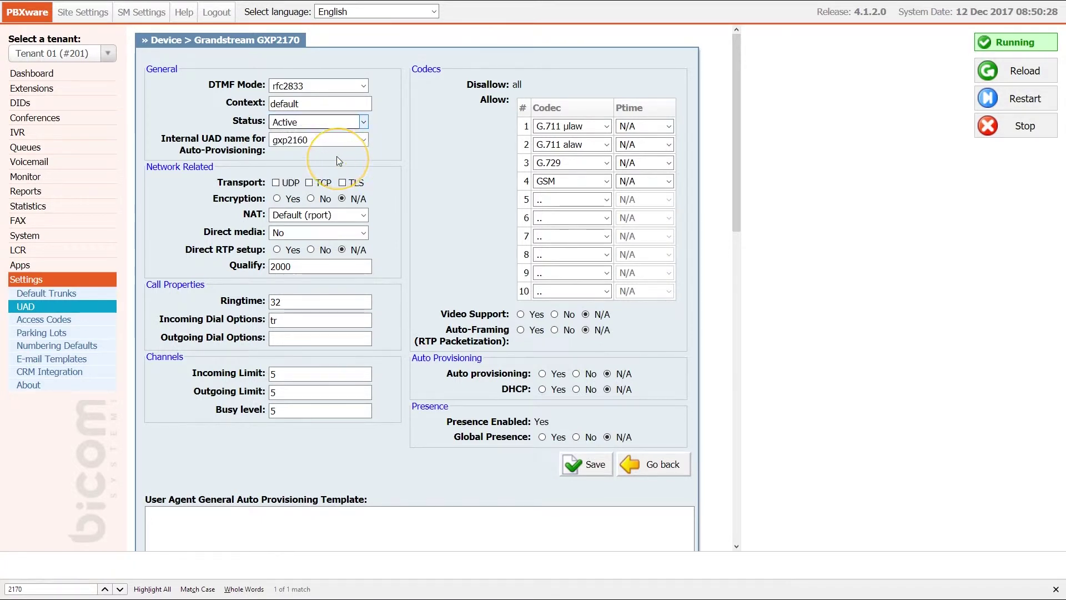
click(542, 375)
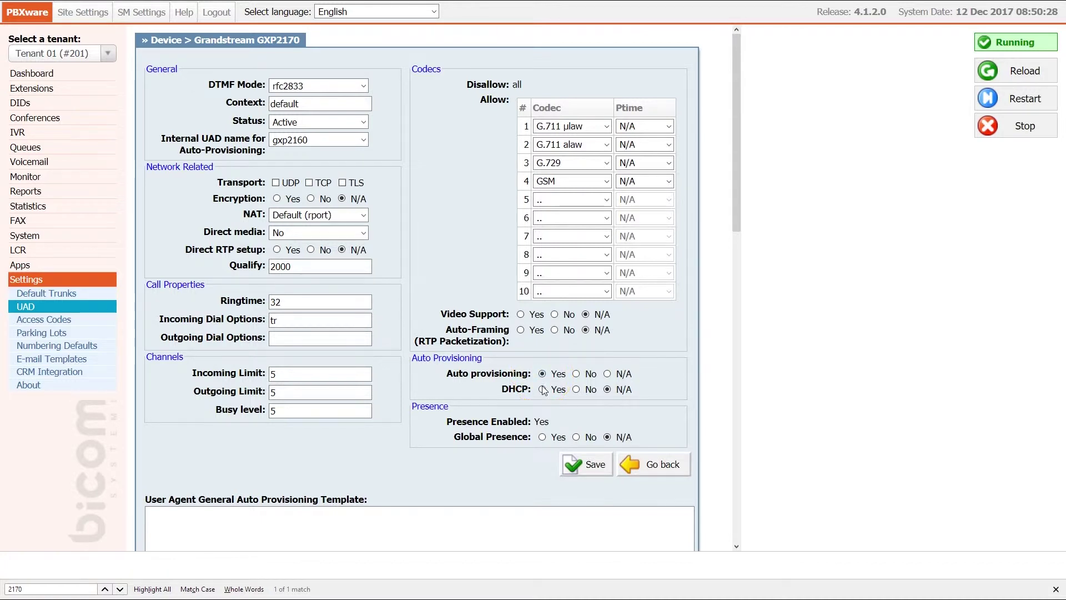
click(543, 391)
click(581, 465)
click(95, 94)
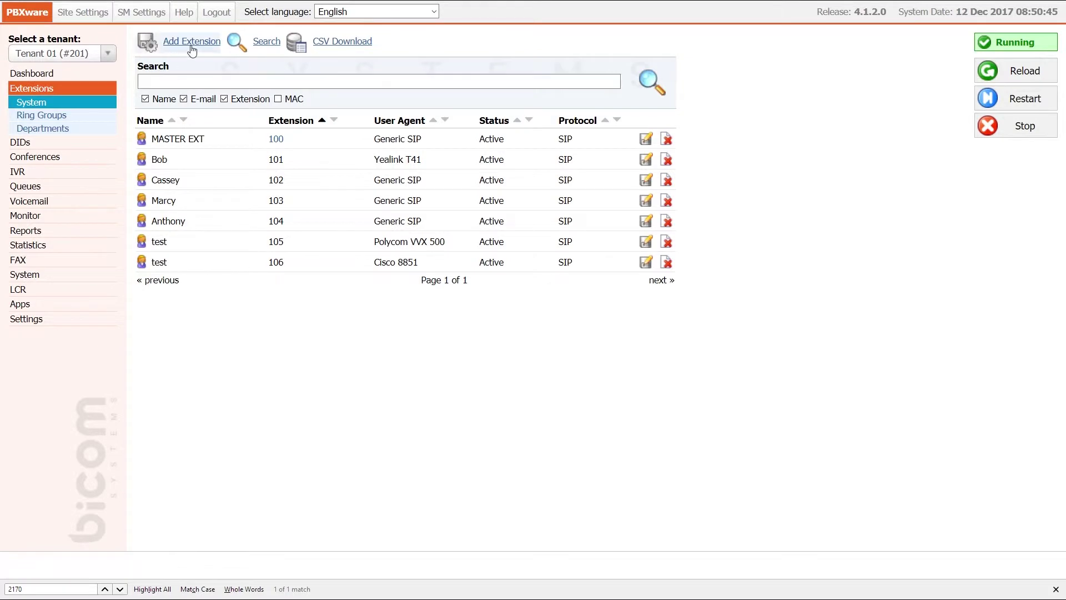
Start a new extension with device Grandstream GXP2170 and location Remote
click(192, 42)
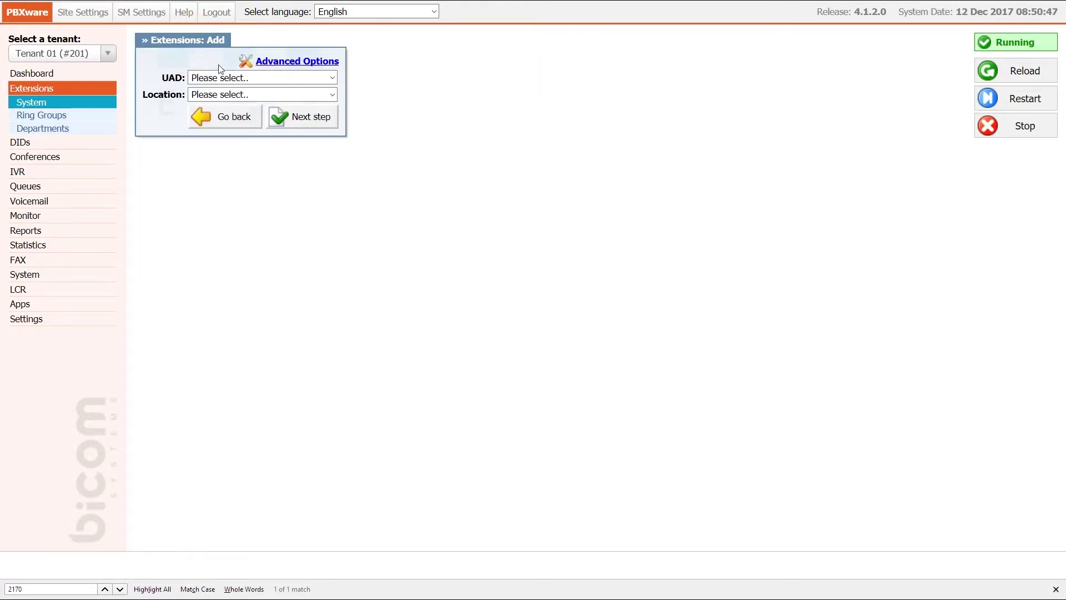
click(233, 79)
click(272, 173)
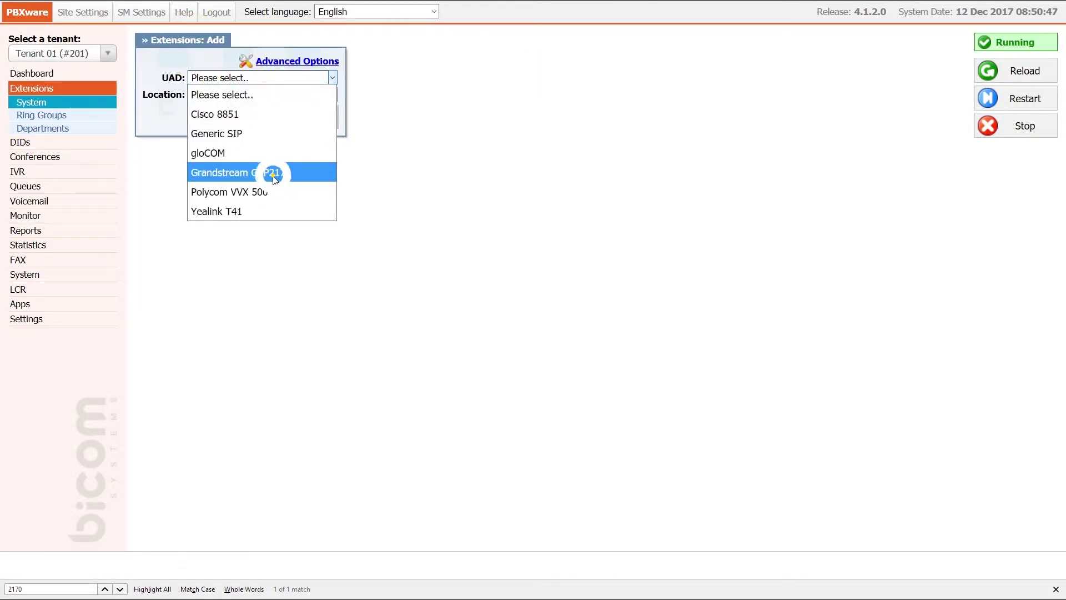
click(282, 96)
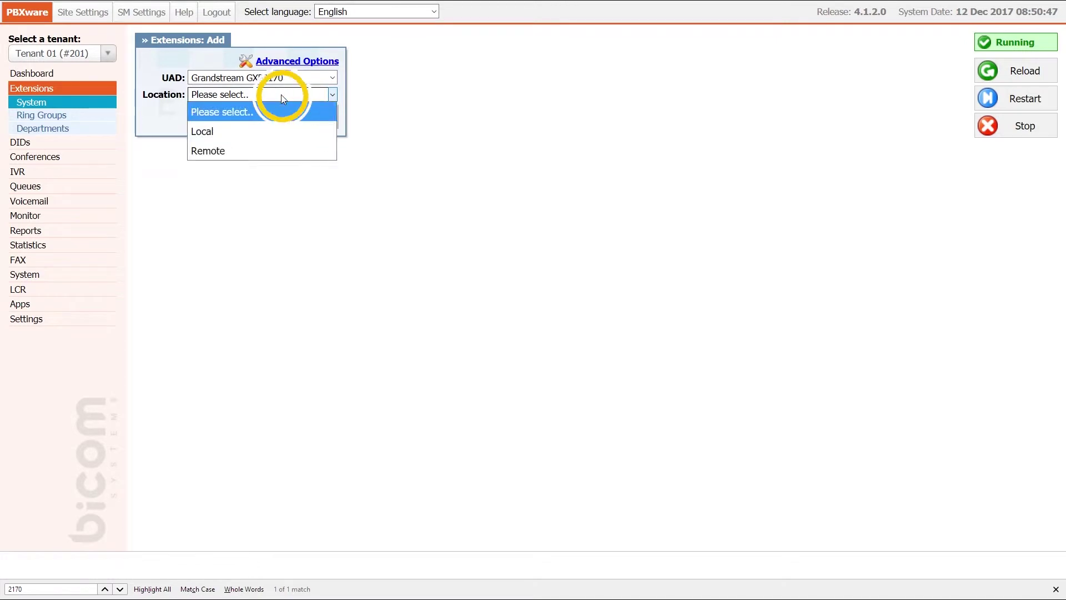
click(271, 151)
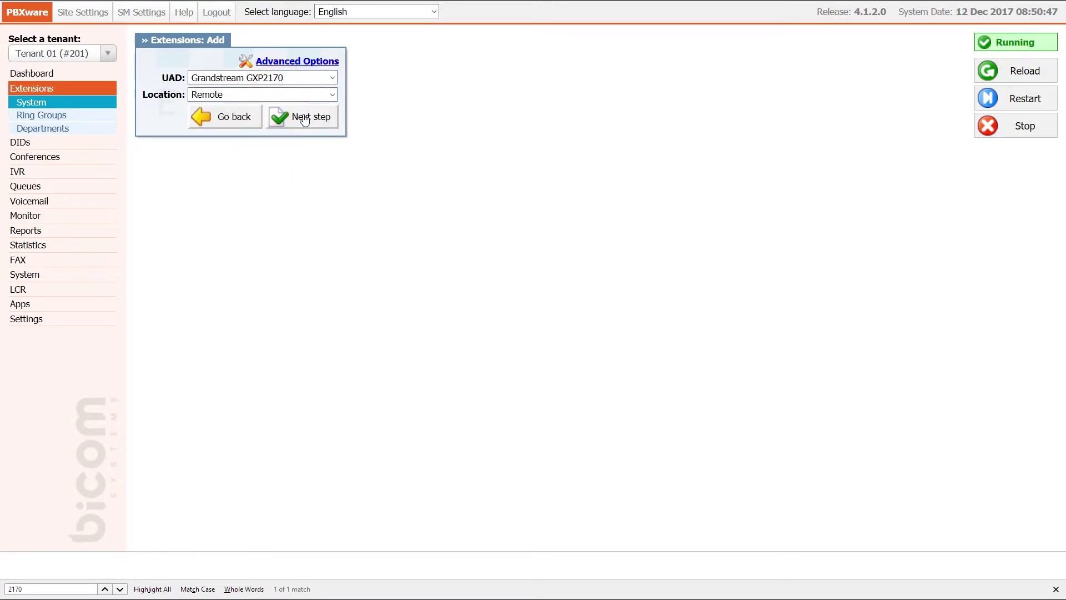
click(304, 119)
Fill in name 'test', an e-mail address, and department None
text(test)
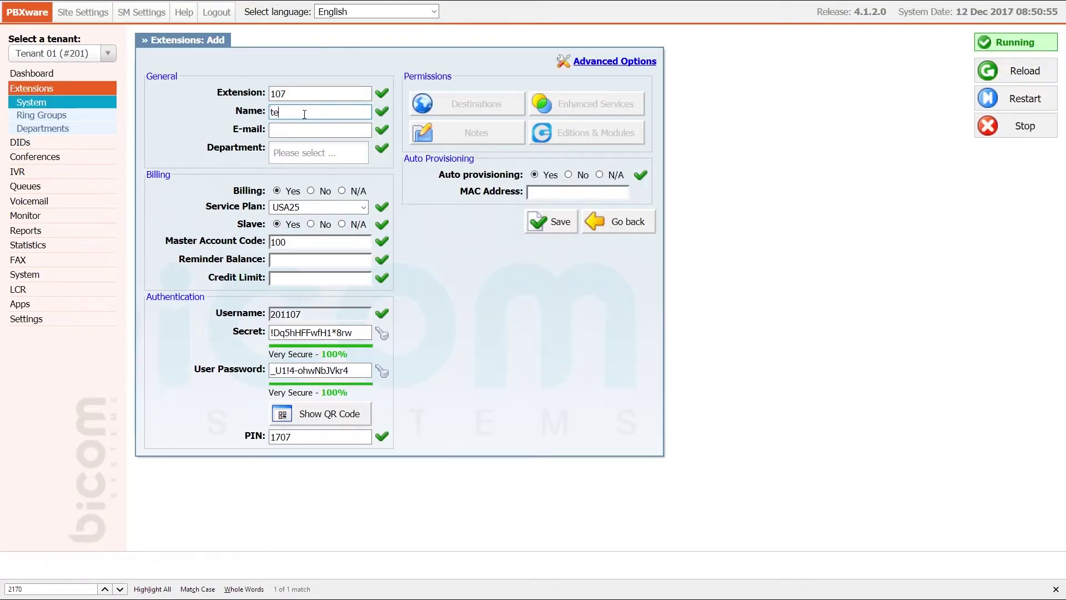
key(Tab)
text(test@example.com)
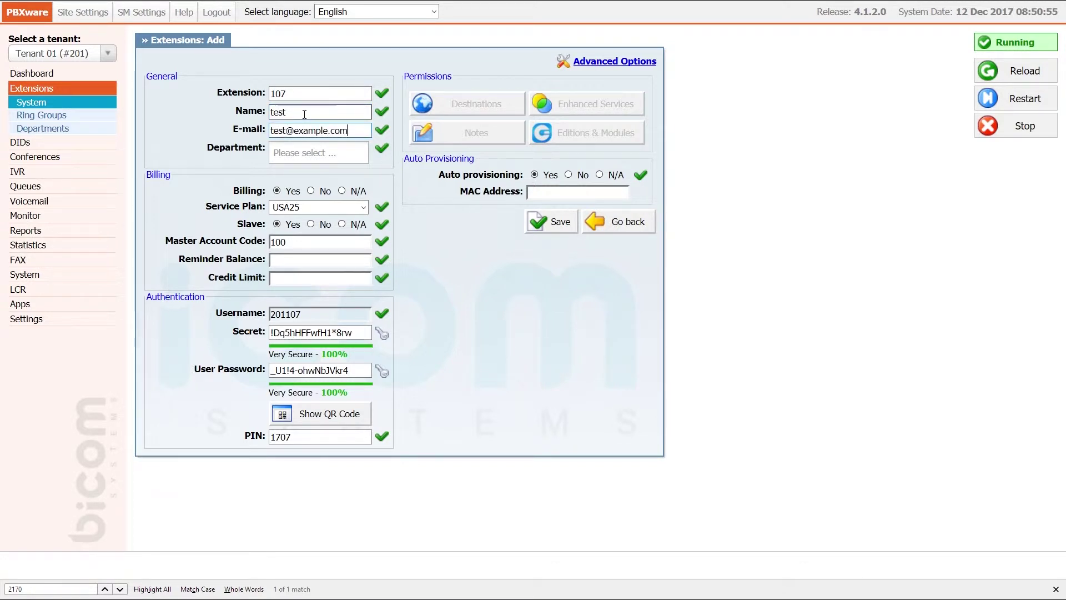
key(Tab)
text(none)
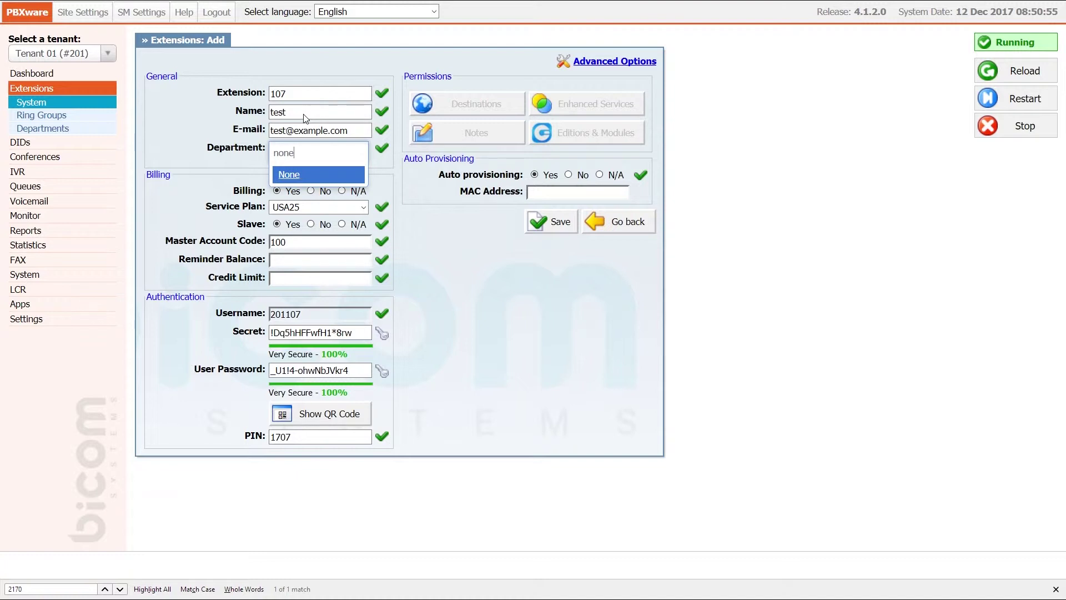
key(Return)
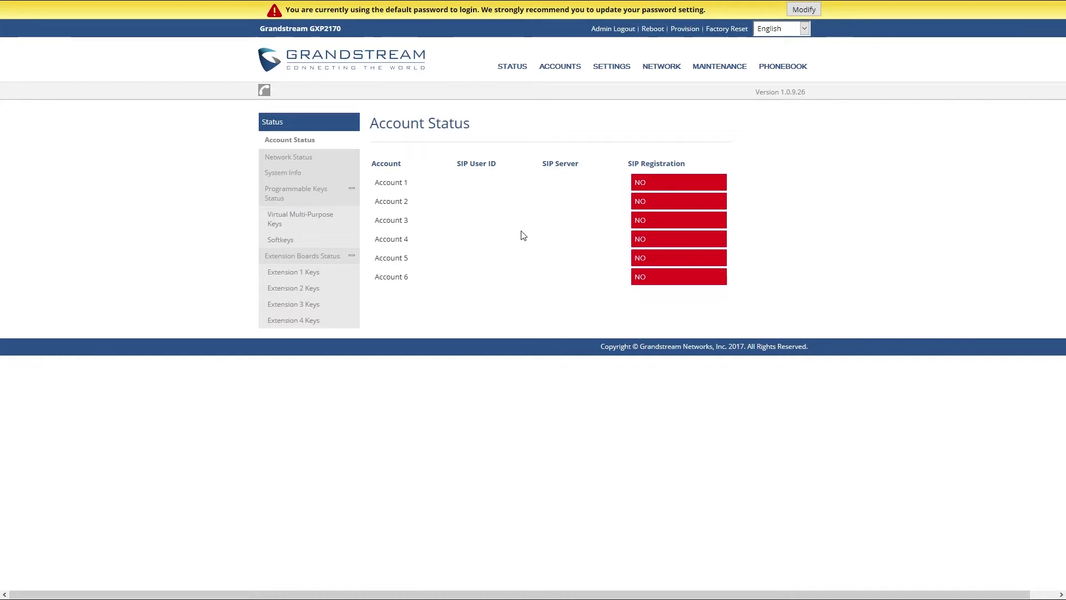
Open the phone's Network Status and select the MAC address value to copy it
mouse_move(513, 68)
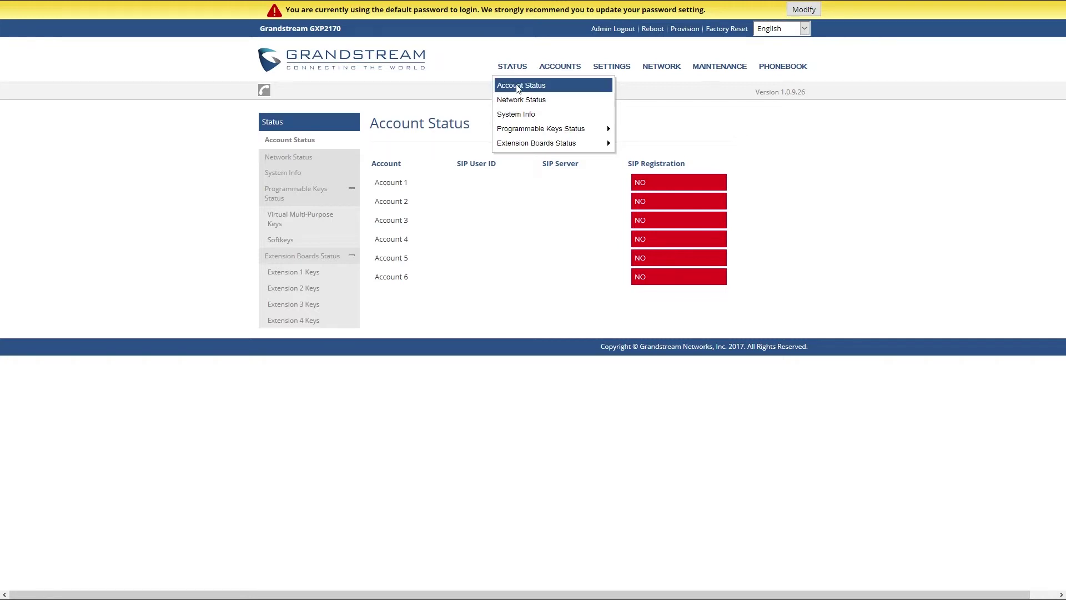
click(519, 99)
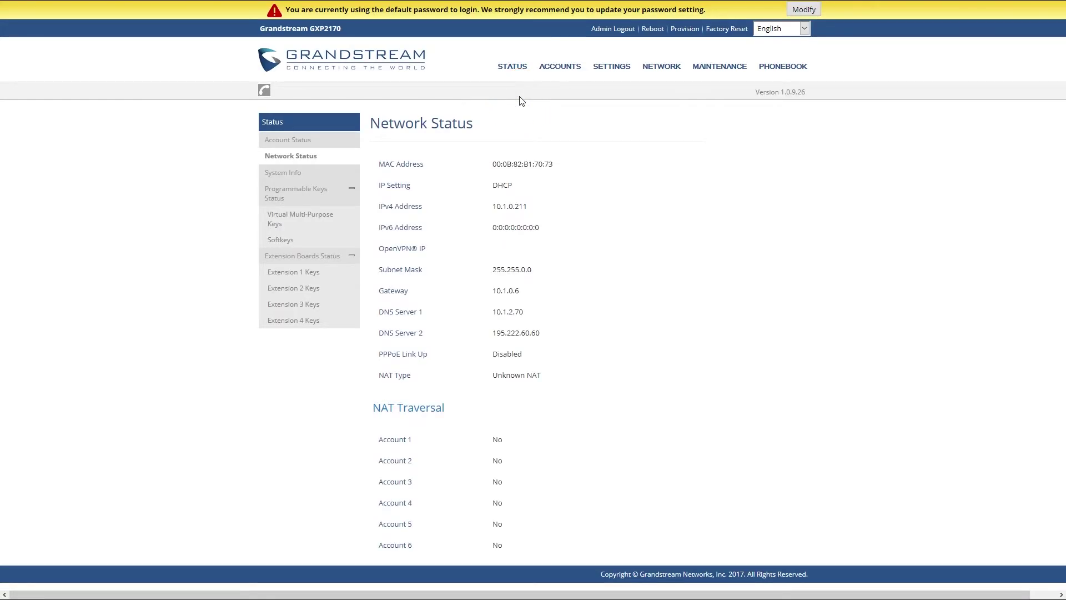
drag(381, 163, 560, 166)
click(561, 167)
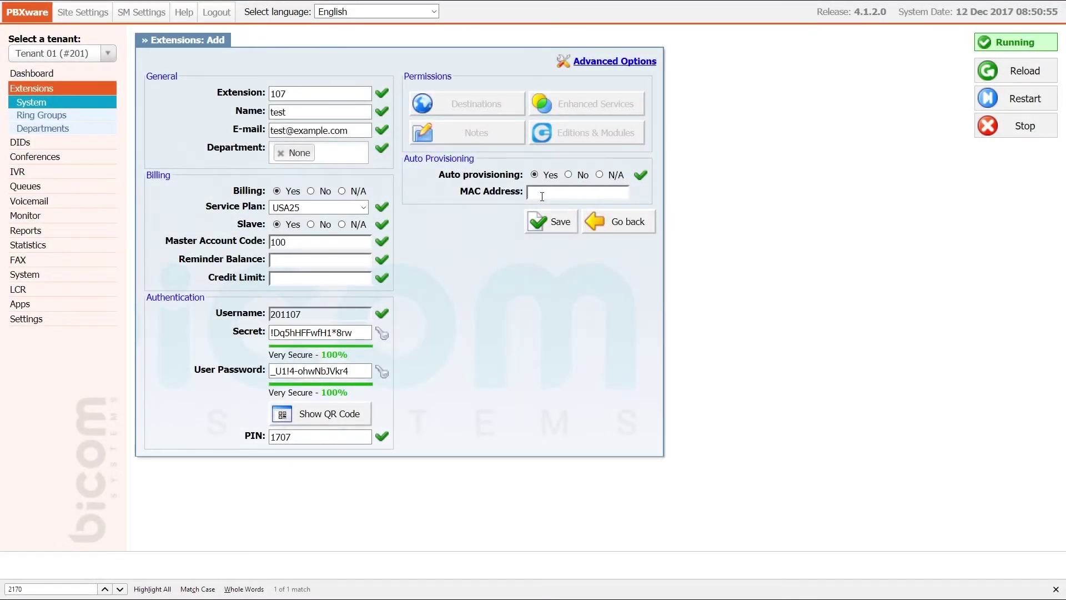
Paste MAC address 000B82B17073 into extension 107 and save it
click(546, 192)
text(000B82B17073)
click(549, 222)
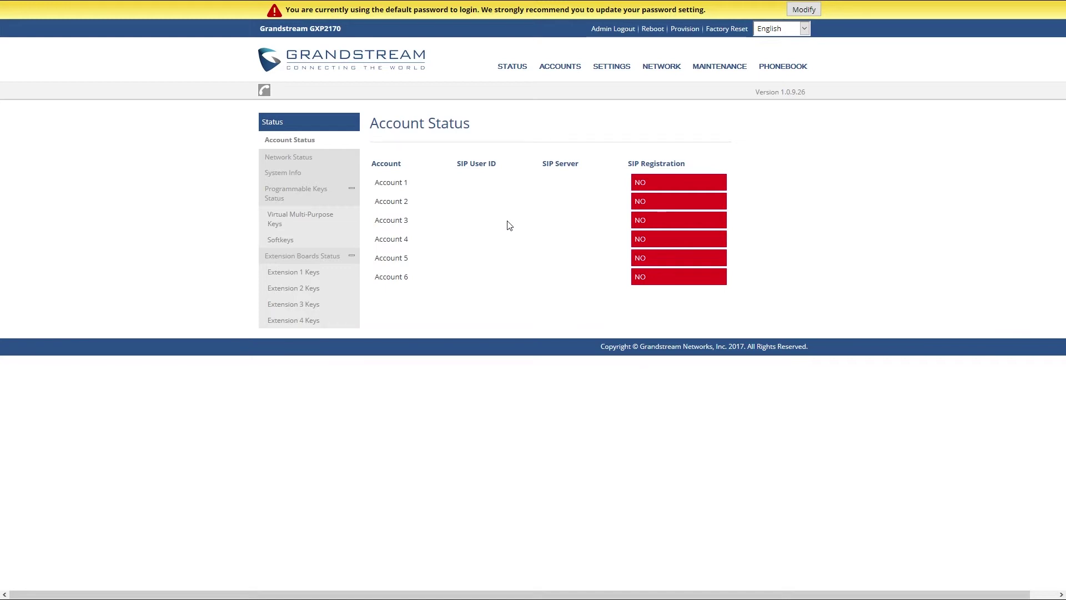
Switch config upgrade to HTTP with server path 10.1.190.1/prov and the provisioning user name and password
mouse_move(719, 69)
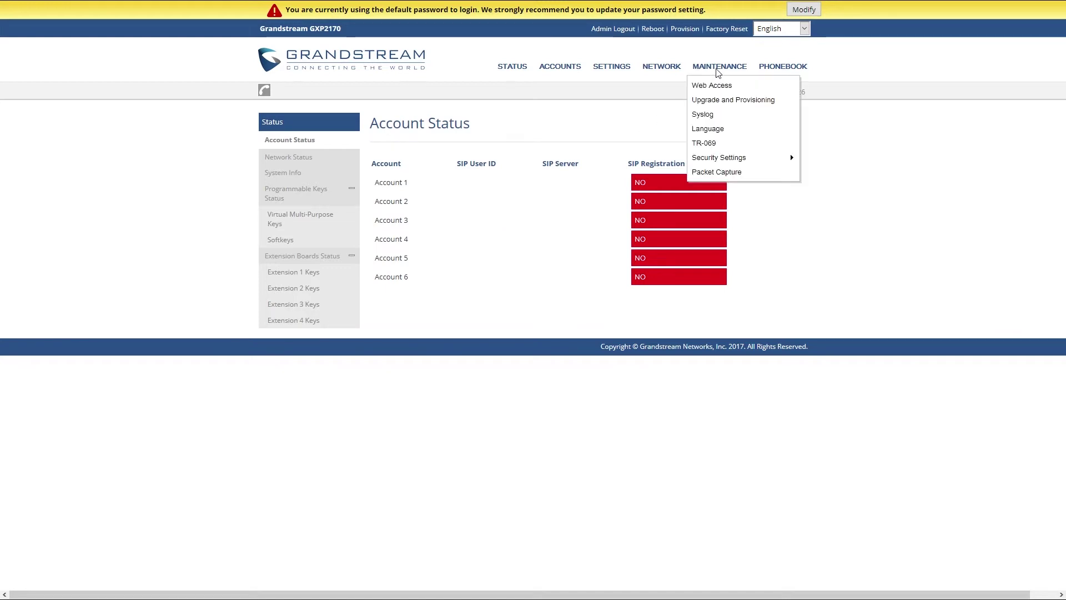
click(718, 101)
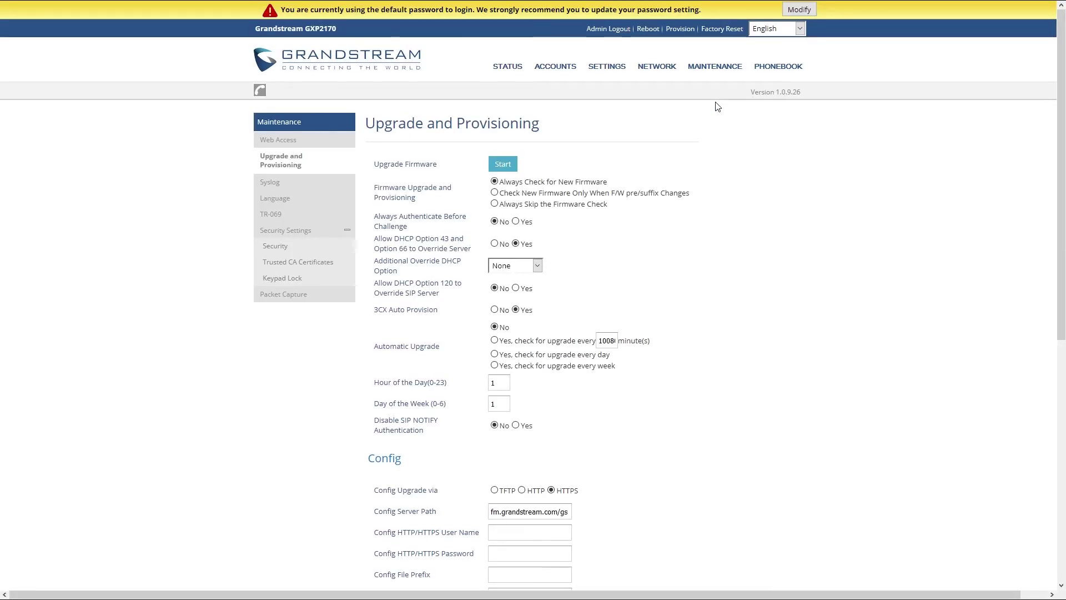
scroll(718, 107, down, 5)
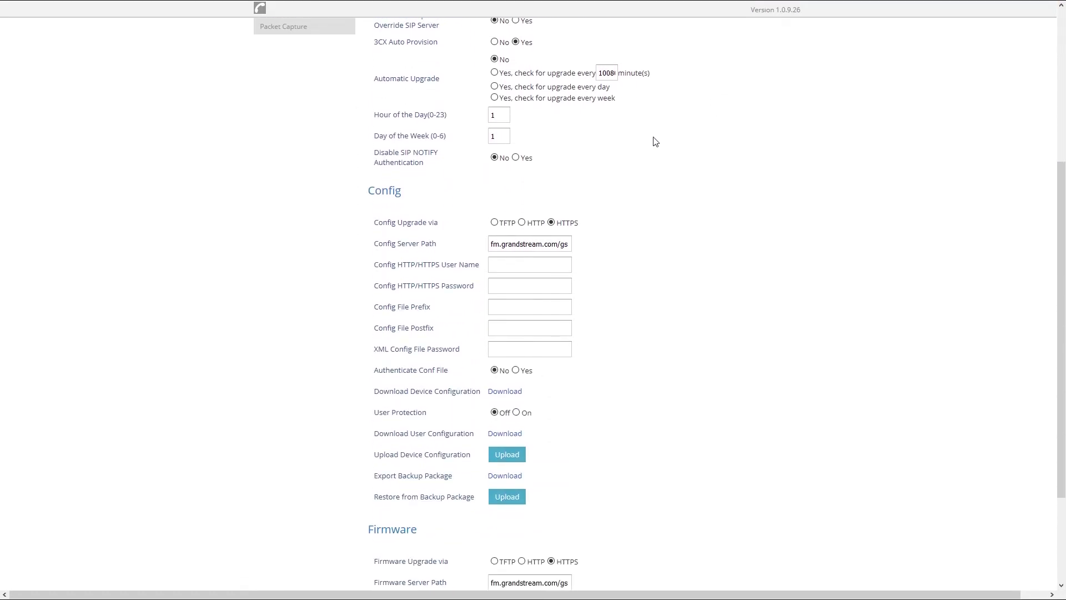
click(523, 223)
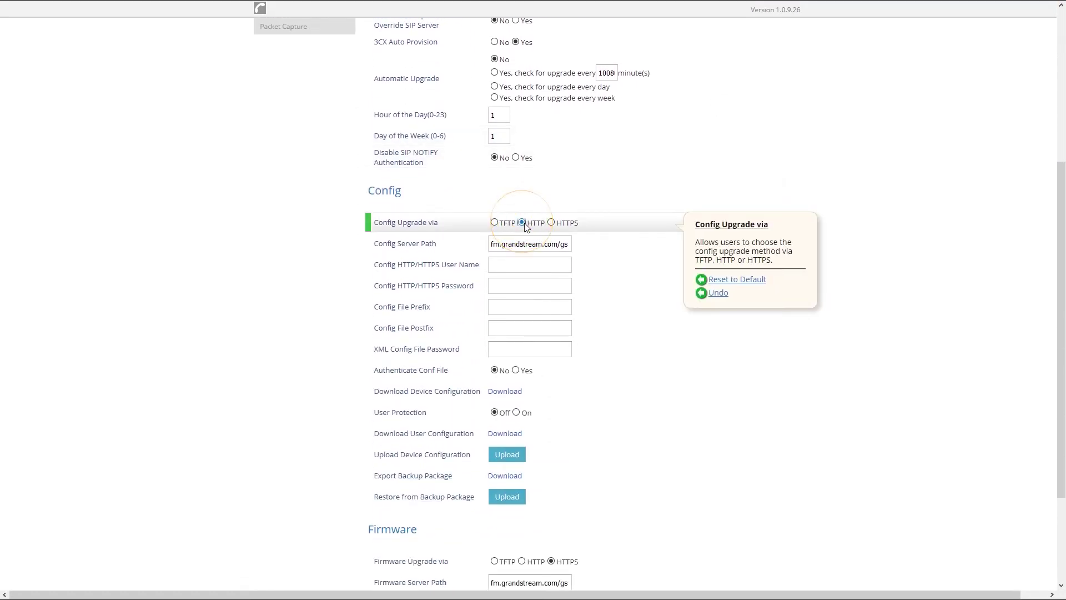
triple_click(564, 243)
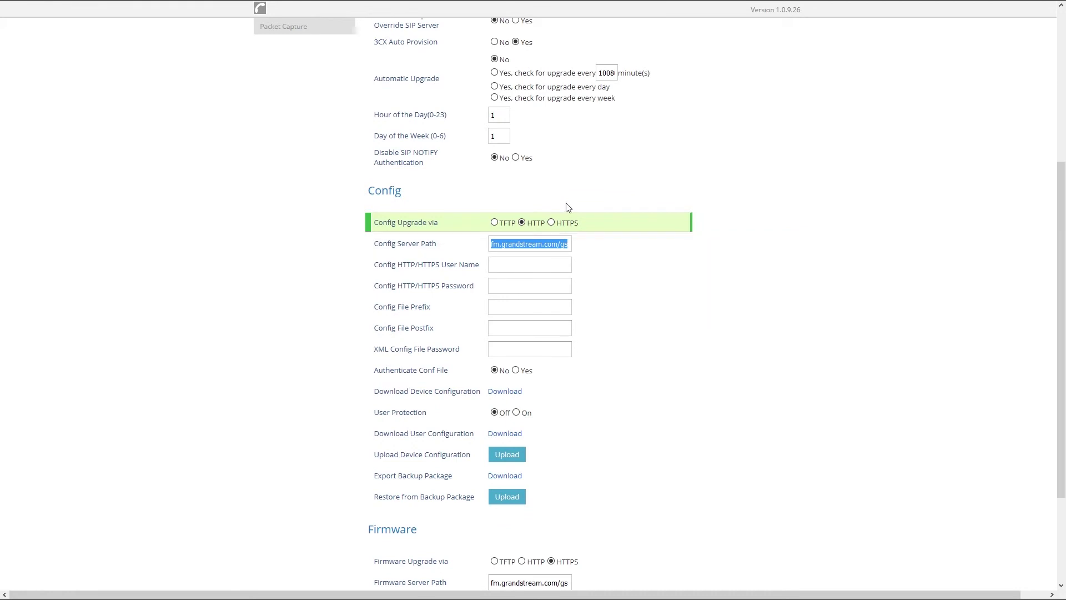
text(10.1.190.1/prov)
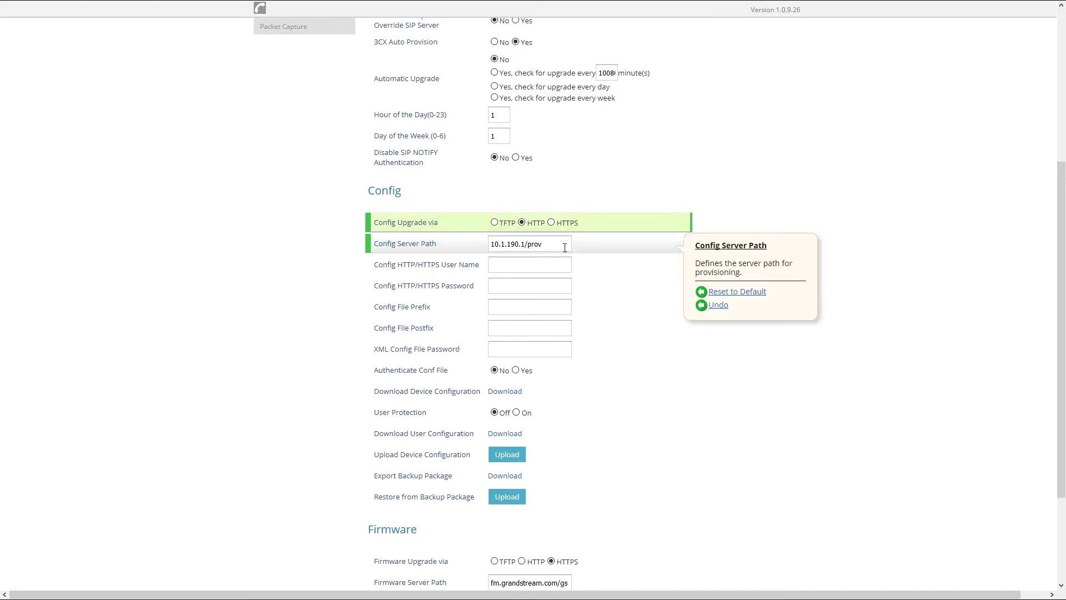
key(Tab)
text(usernameprov)
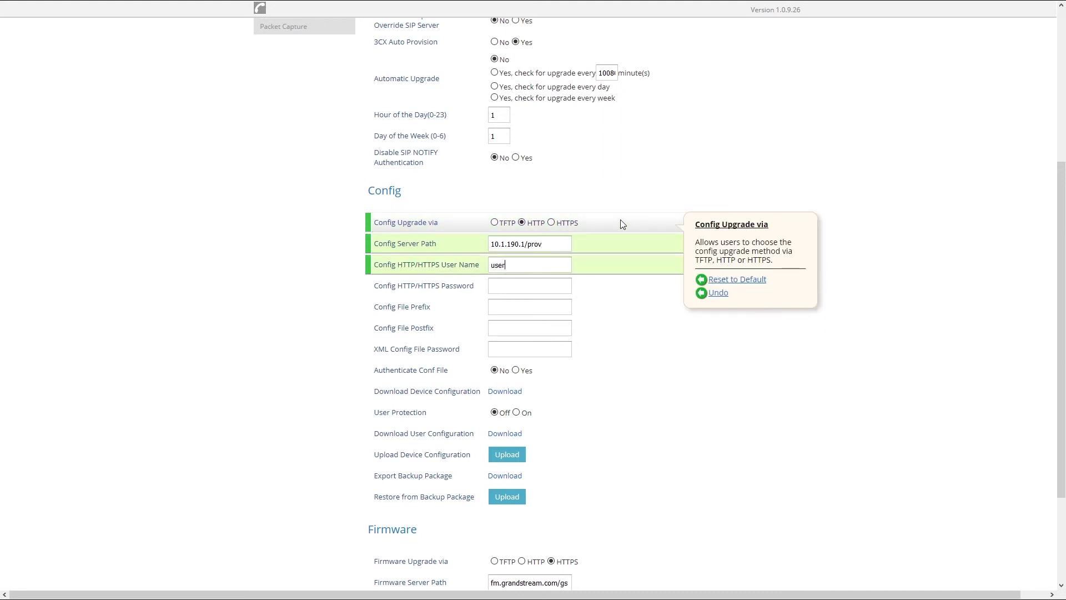
key(Tab)
text(prov)
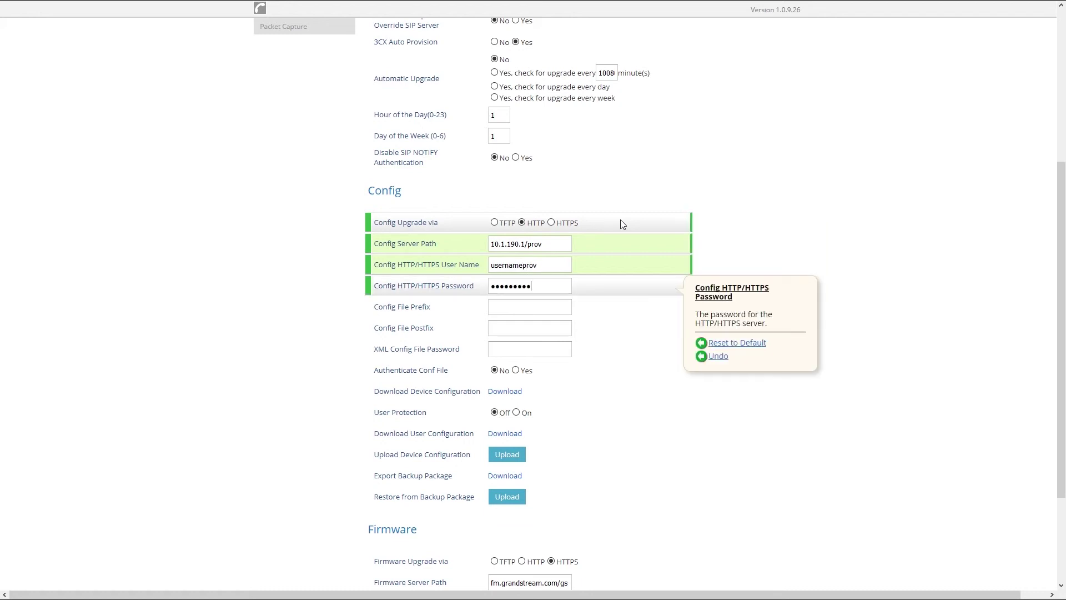
scroll(623, 224, down, 3)
Save and apply the HTTP provisioning settings, then send a provision request to the GXP2170
click(571, 555)
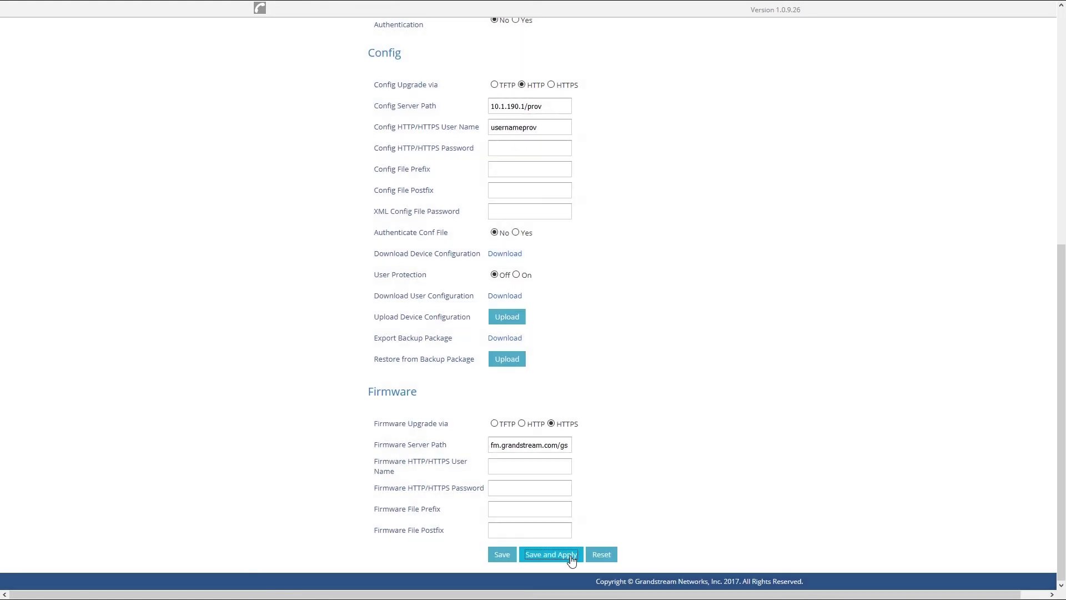
scroll(571, 556, up, 8)
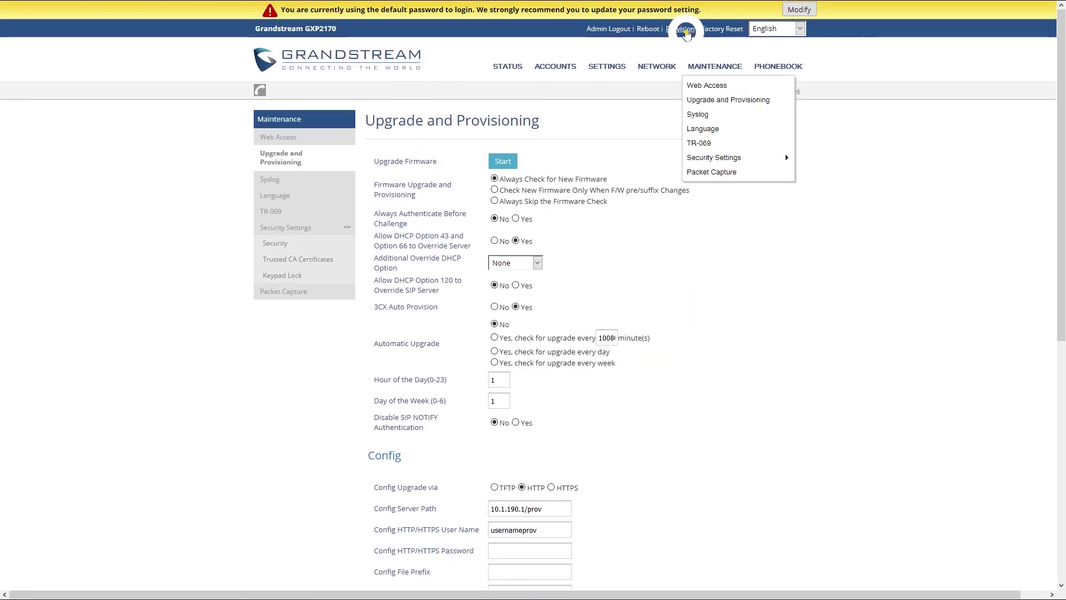
click(683, 30)
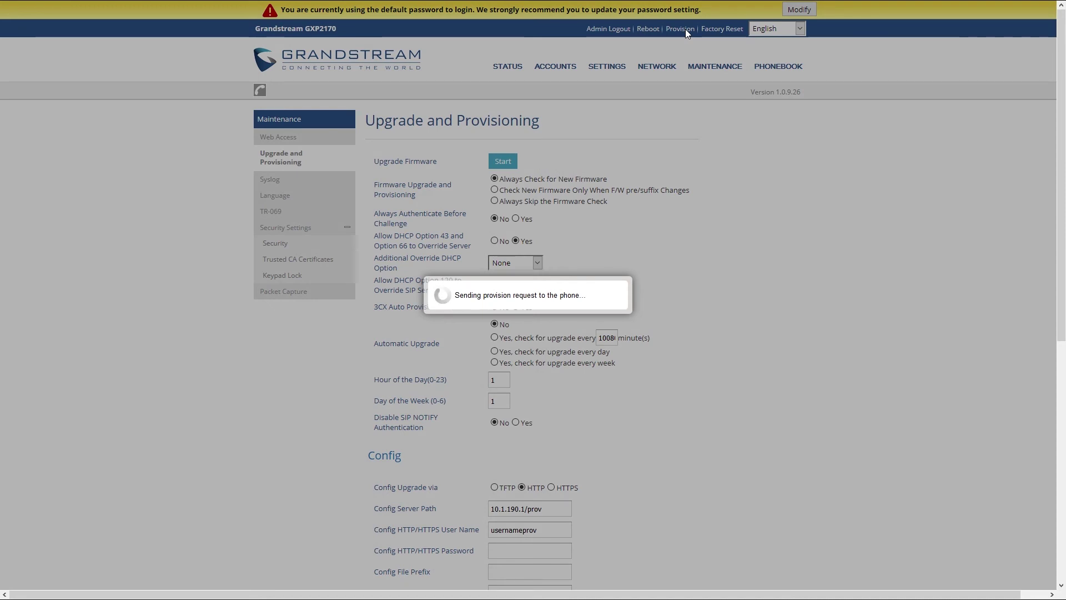